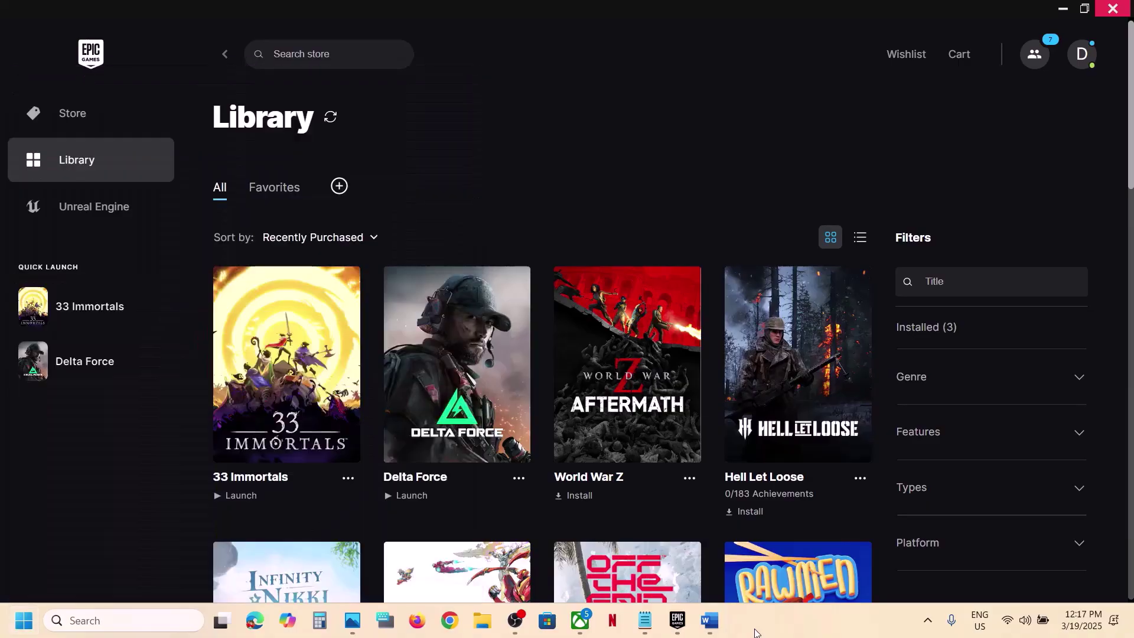
Highlight Step 2's run-as-administrator instruction in the Word notes and open the 33 Immortals installation folder from the Epic Games library
click(711, 620)
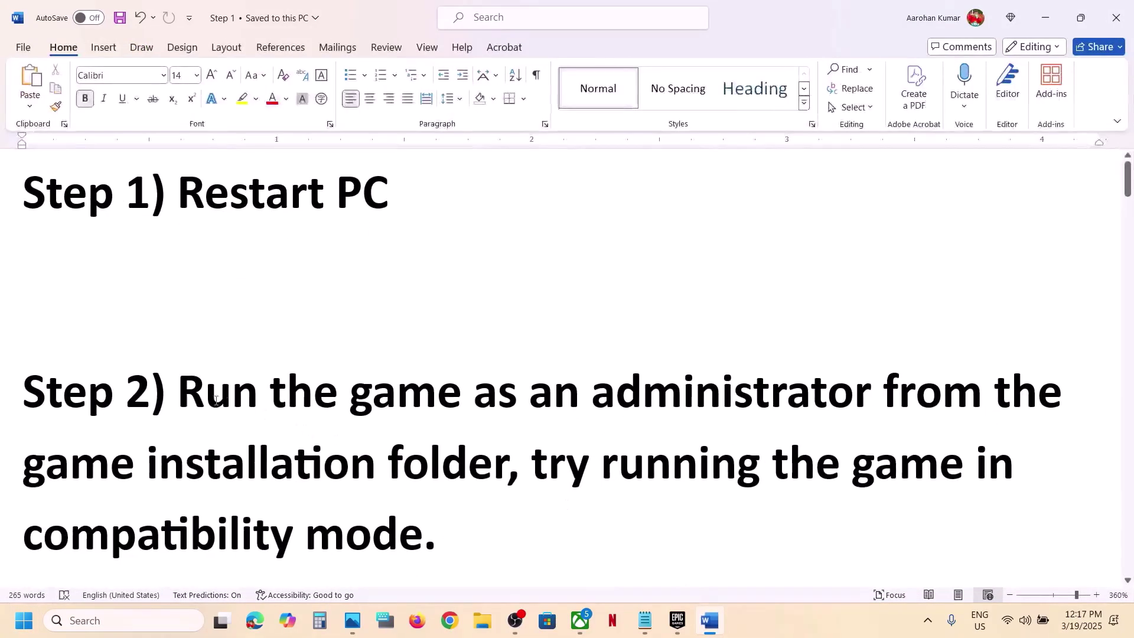
drag(193, 396, 480, 480)
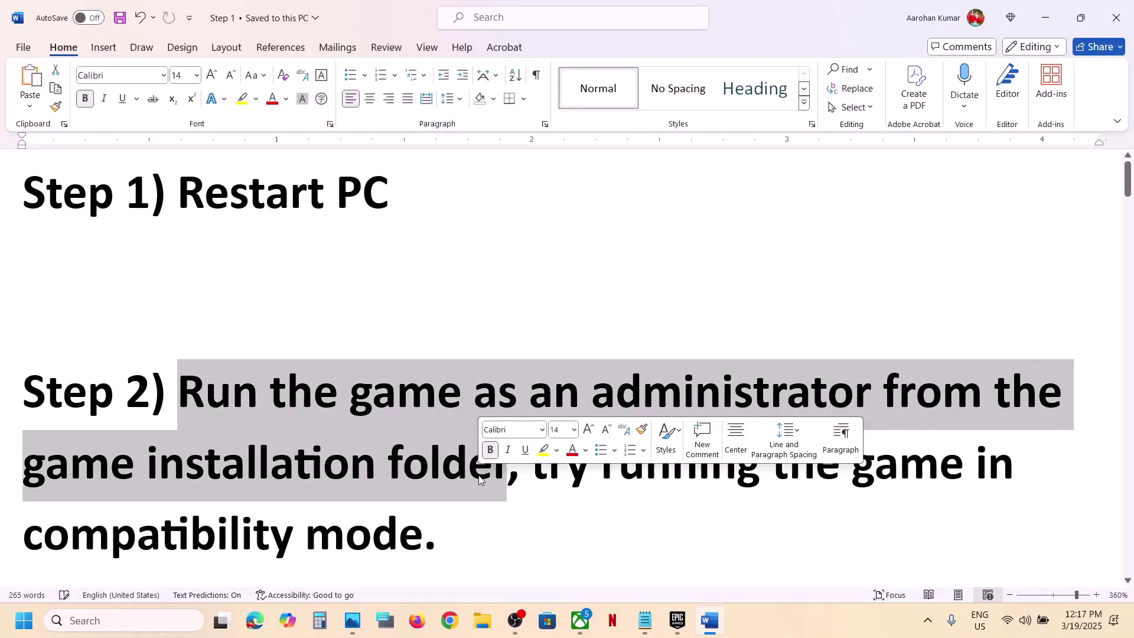
click(677, 626)
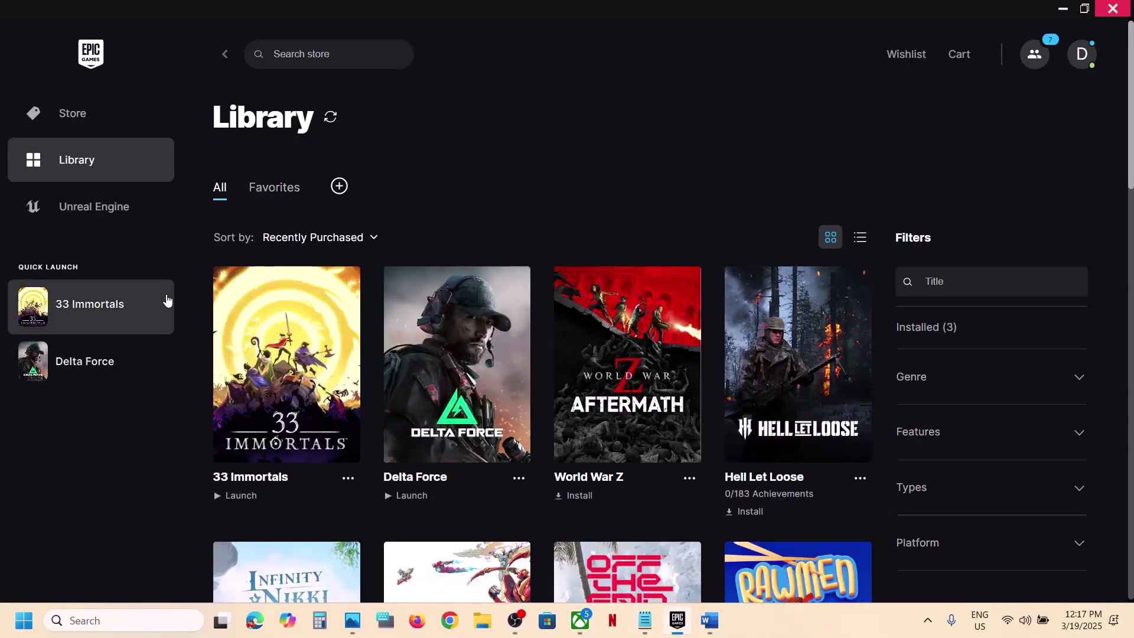
click(347, 479)
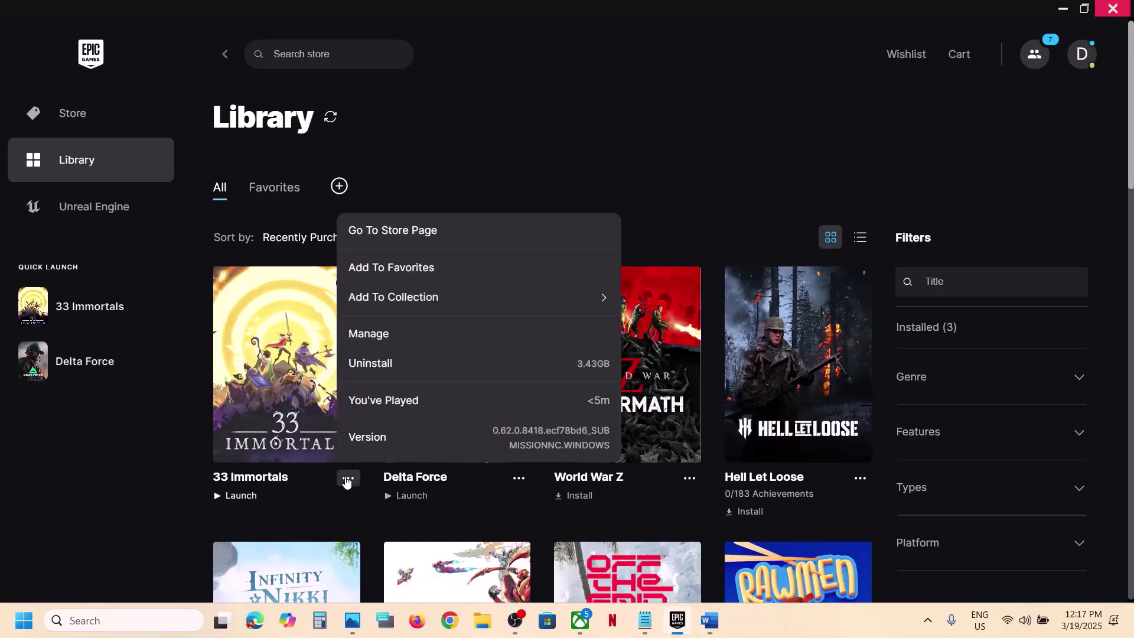
click(402, 334)
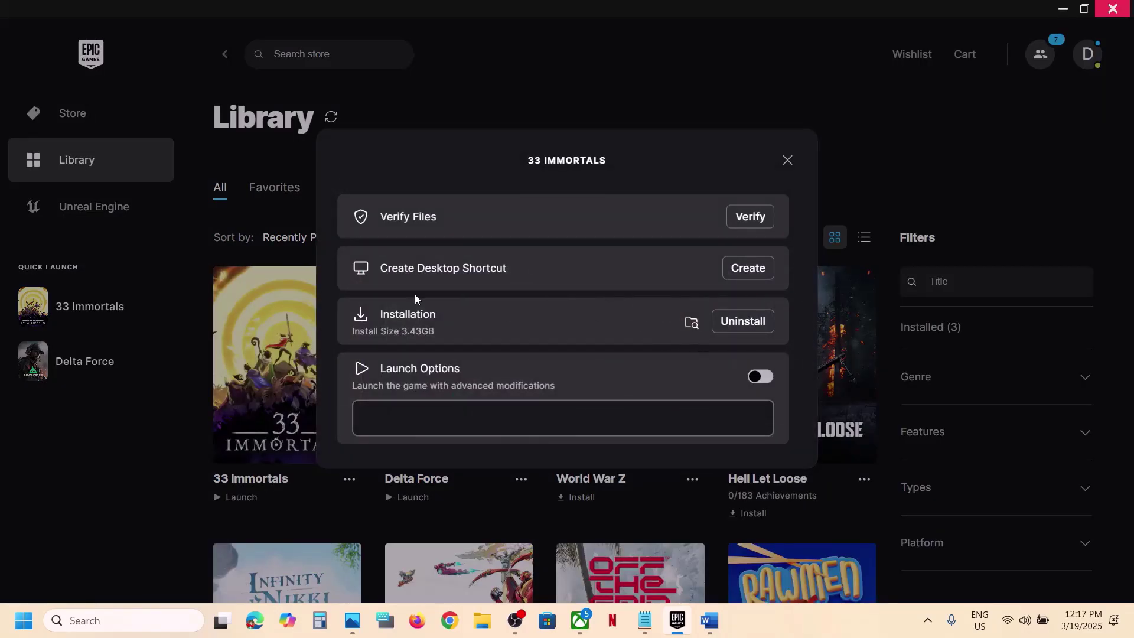
click(691, 324)
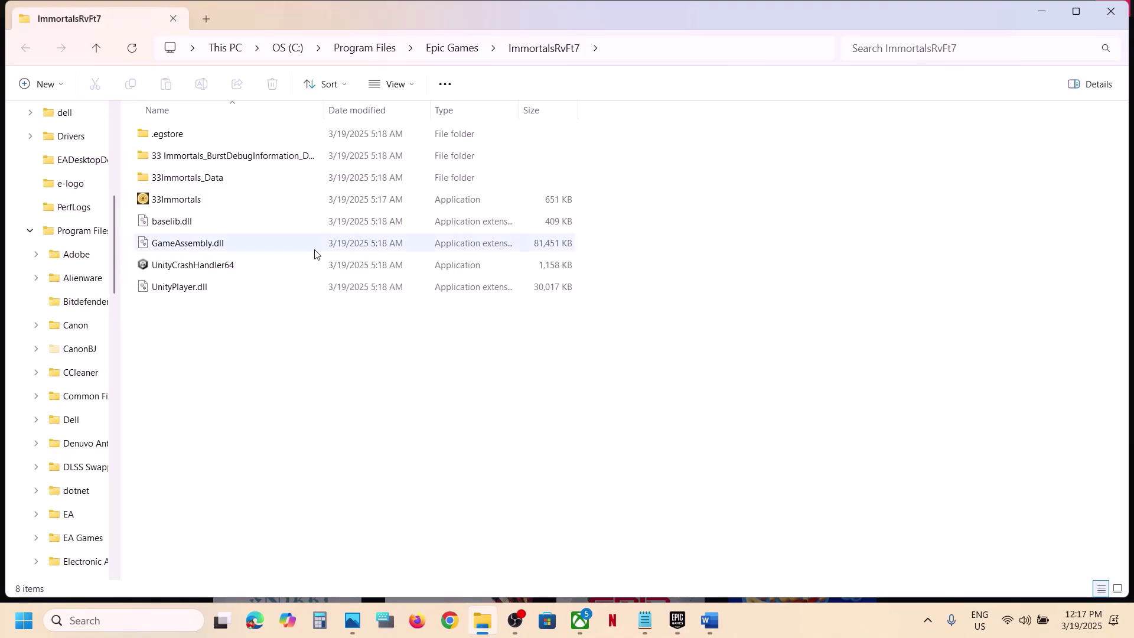
Set the 33Immortals application to run as an administrator in its compatibility properties and apply the change
click(194, 203)
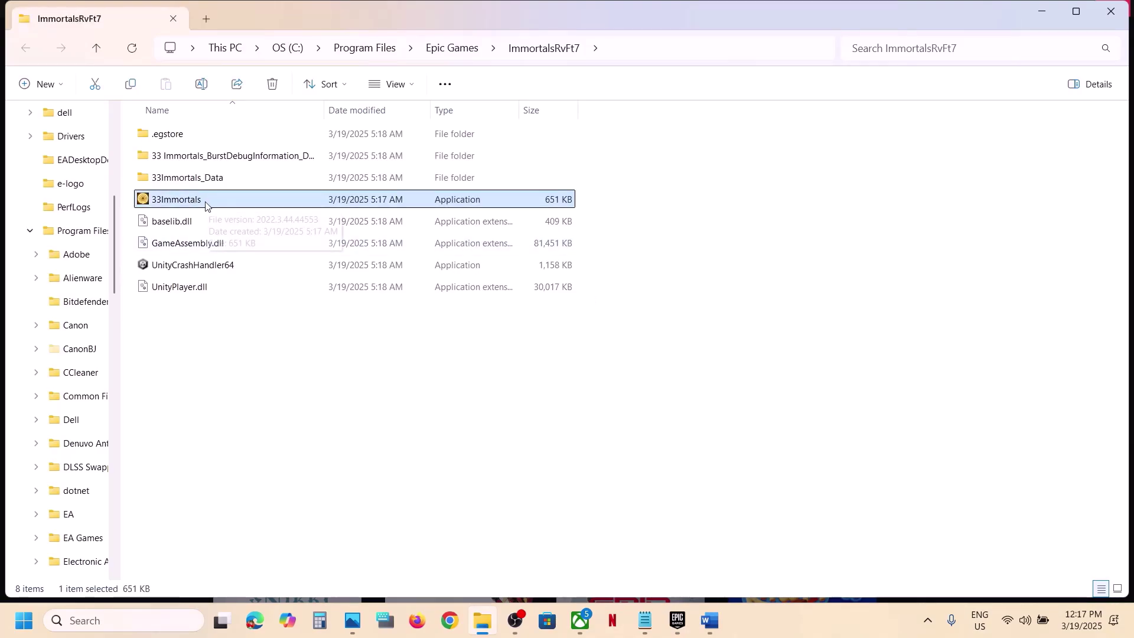
right_click(207, 203)
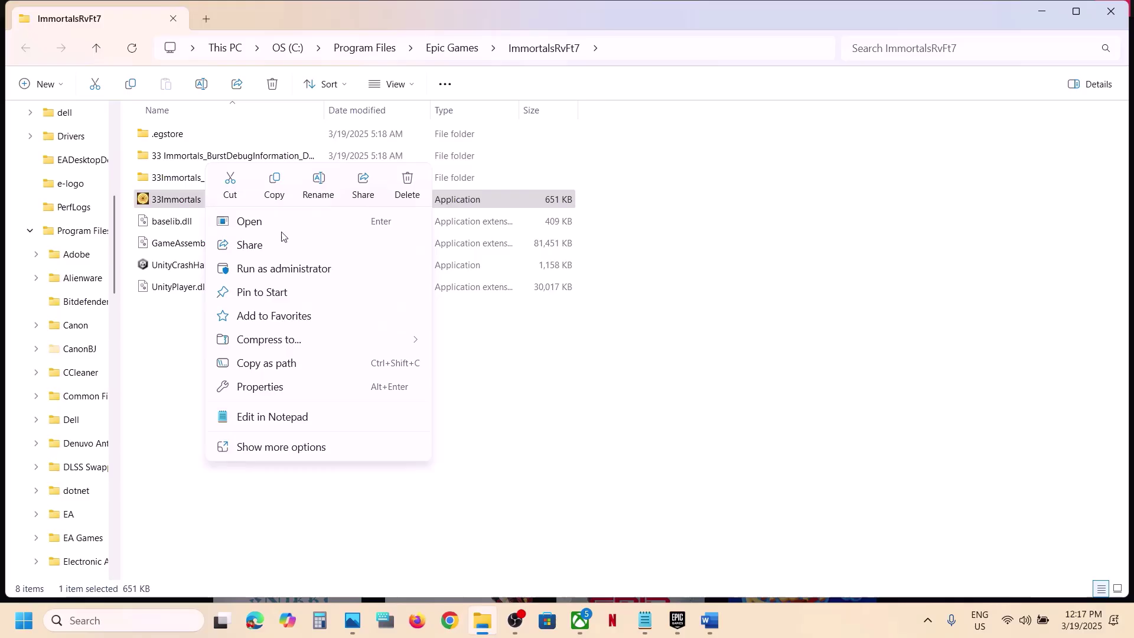
click(261, 393)
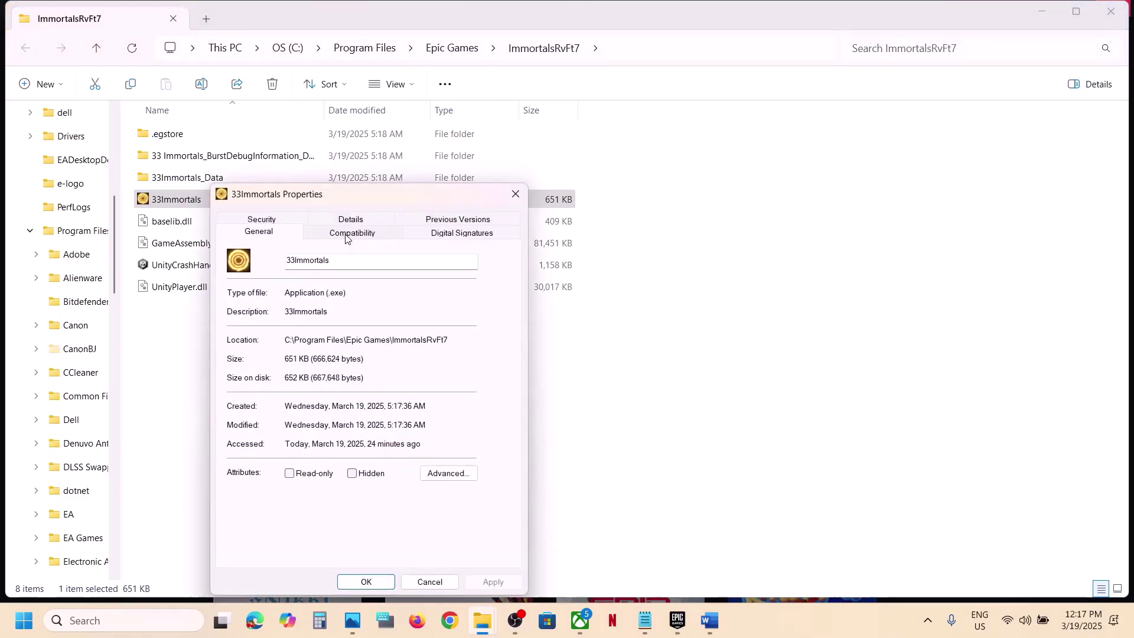
click(348, 237)
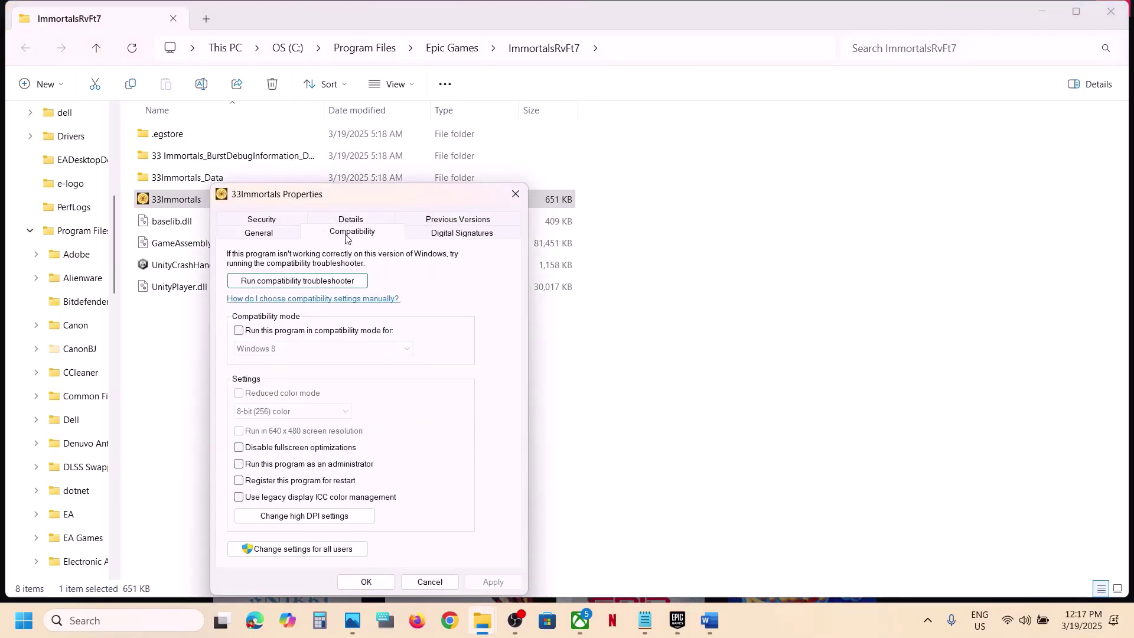
click(239, 464)
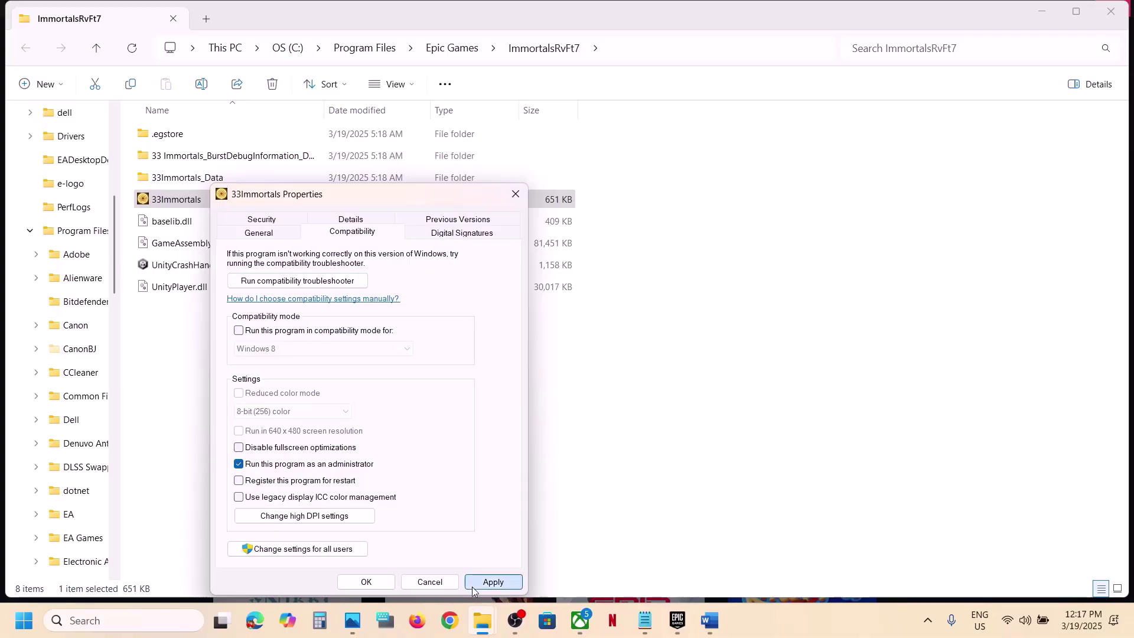
click(473, 587)
click(362, 583)
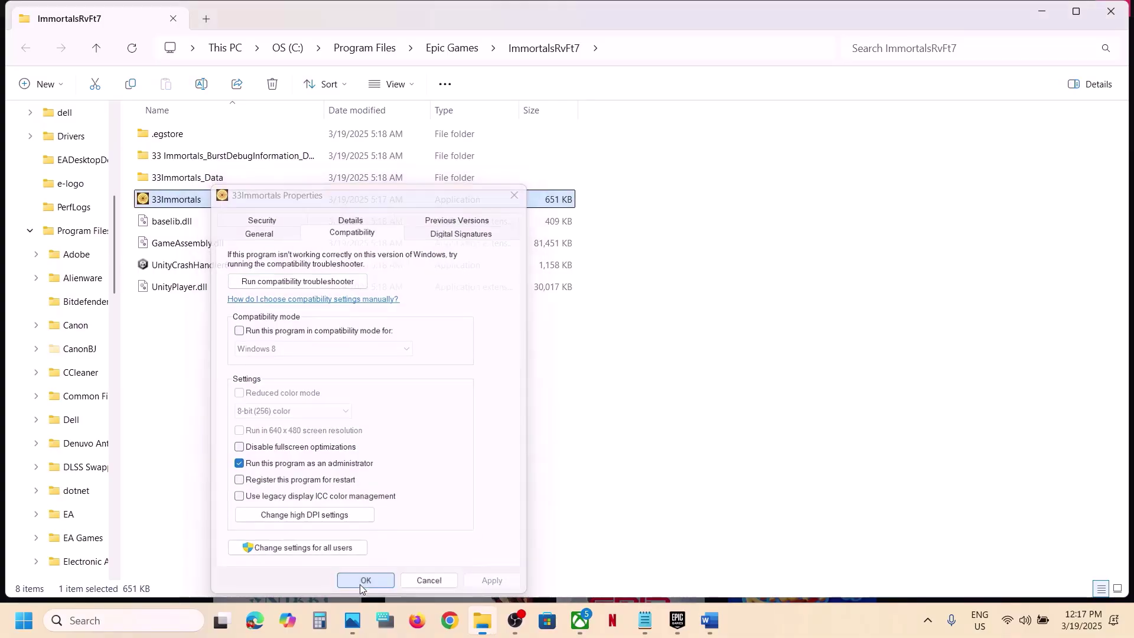
Enable compatibility mode for Windows 8 in the 33Immortals application's properties and save the setting
right_click(215, 206)
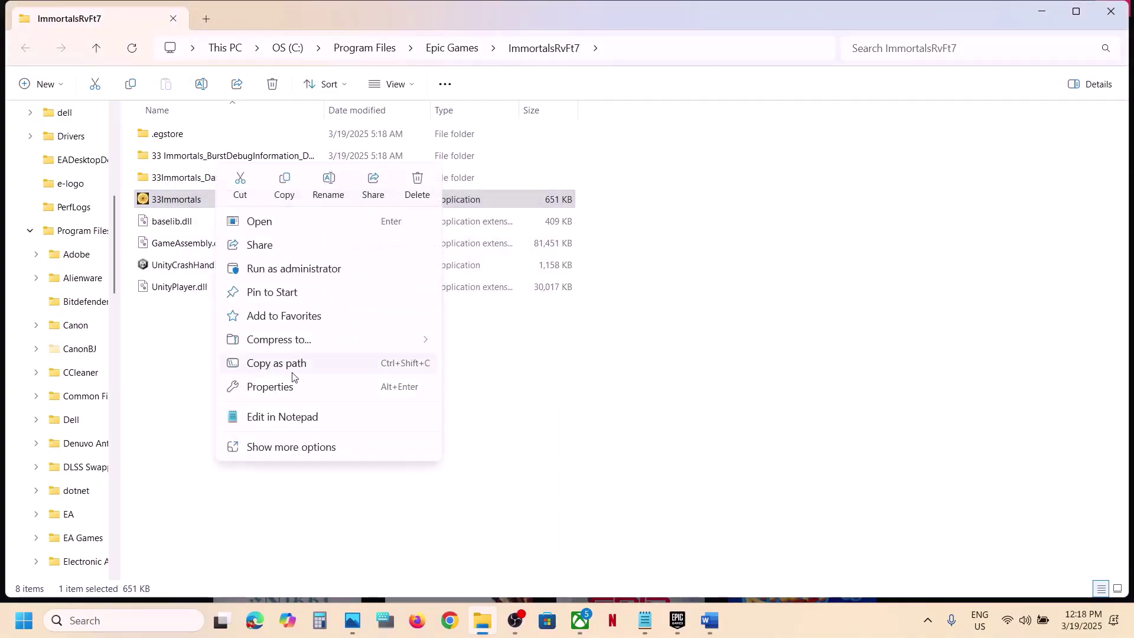
click(263, 386)
click(381, 239)
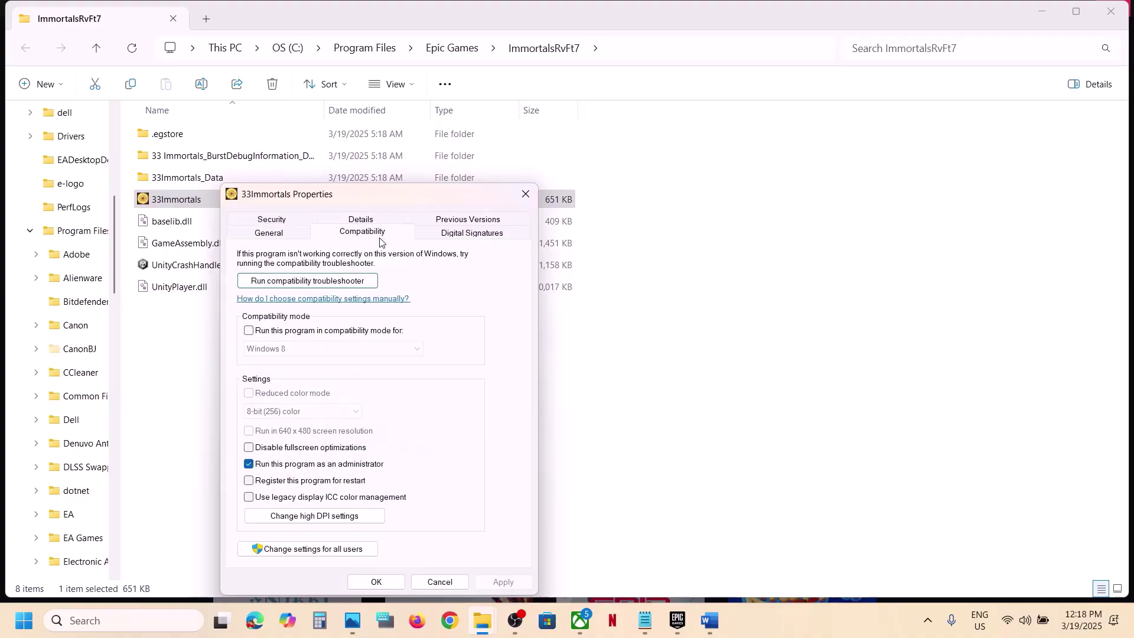
click(248, 330)
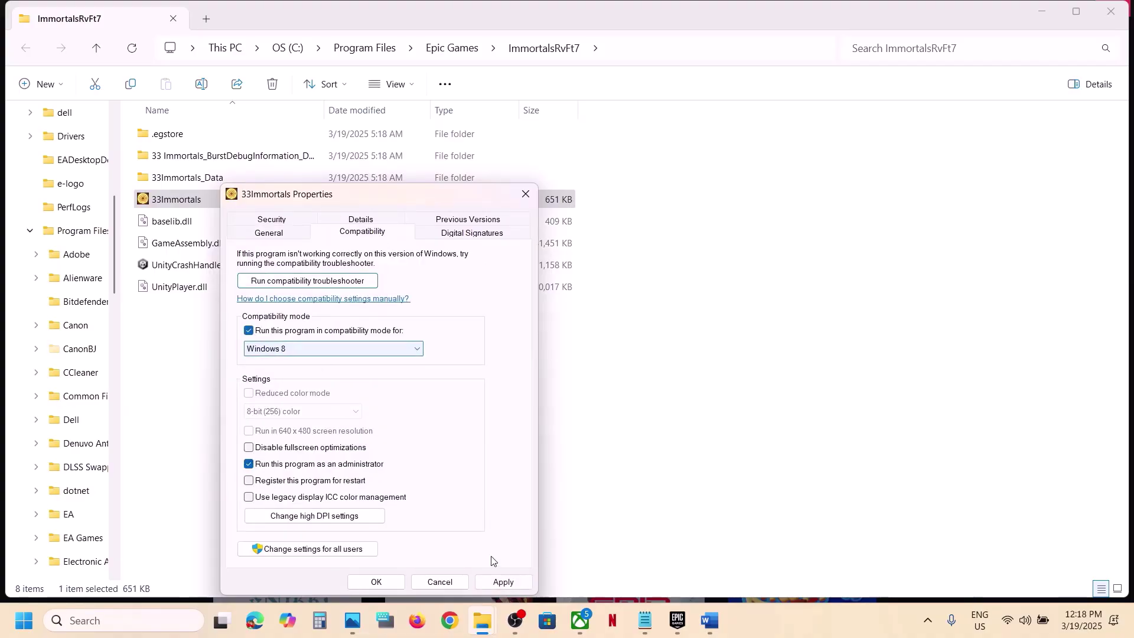
click(501, 582)
click(375, 581)
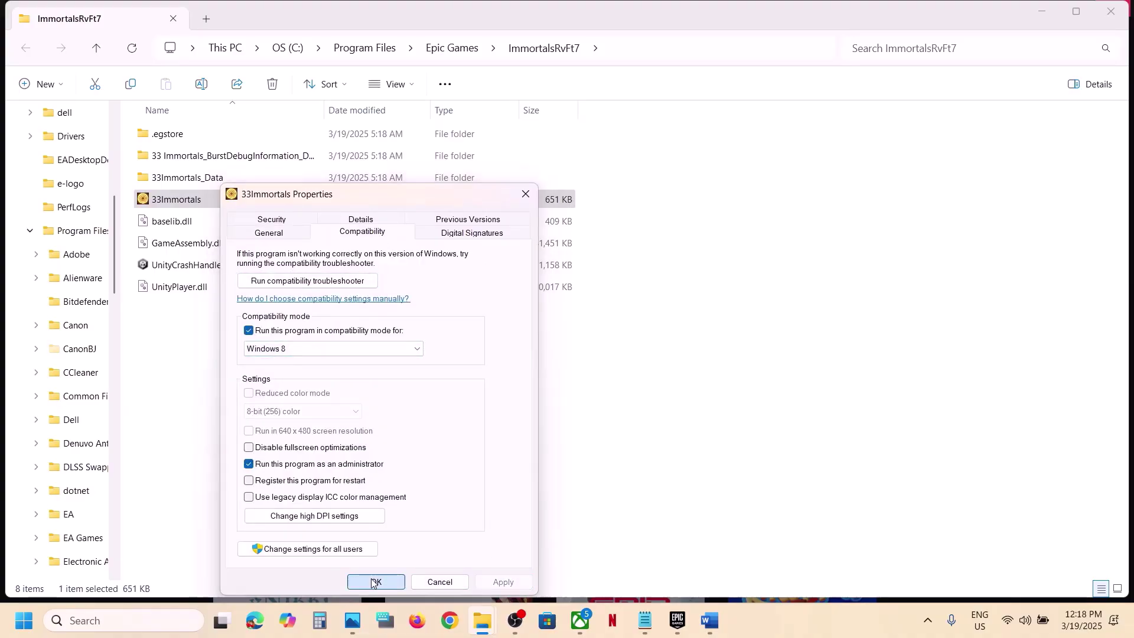
Reopen the 33Immortals compatibility properties and apply Windows 7 as the compatibility mode
right_click(236, 200)
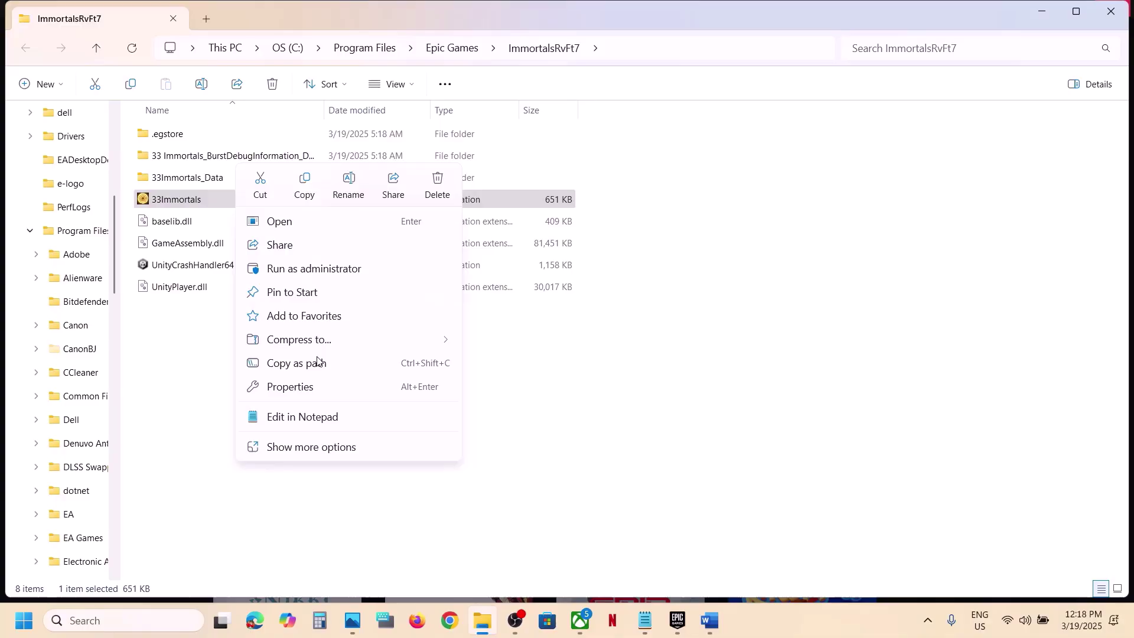
click(302, 386)
click(390, 235)
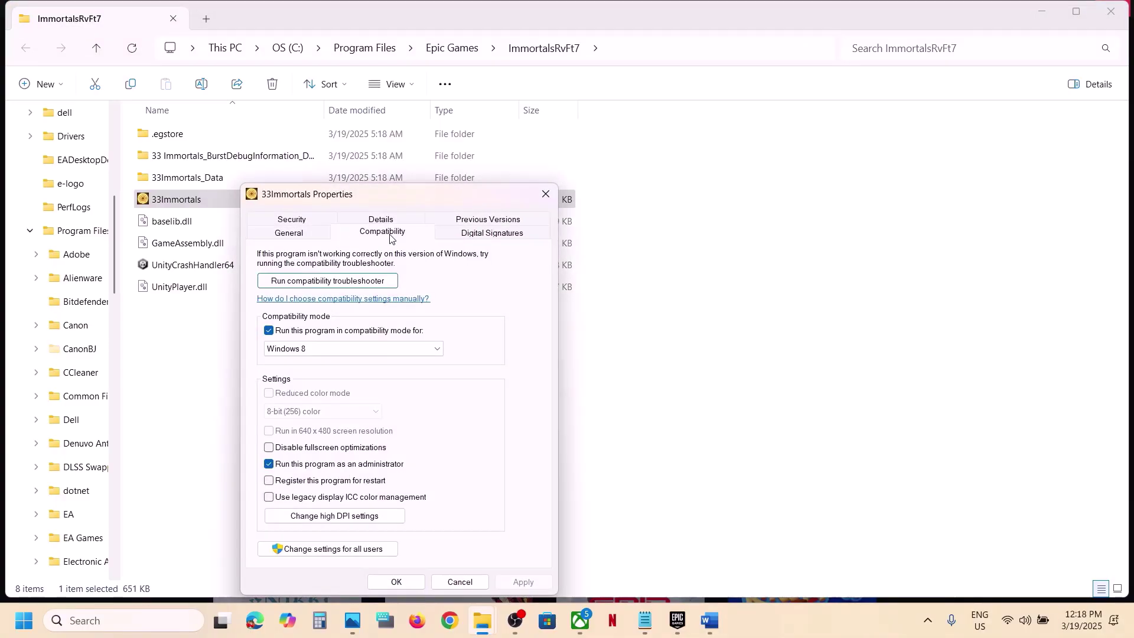
click(348, 350)
click(313, 391)
click(518, 584)
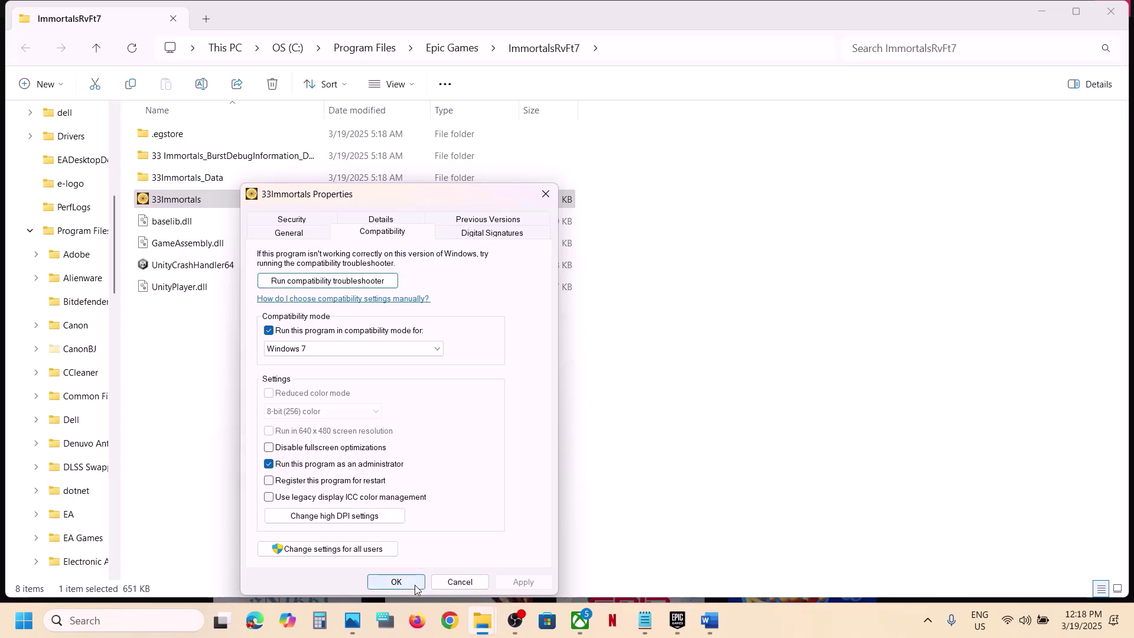
Disable fullscreen optimizations for the 33Immortals application and save its properties
click(315, 450)
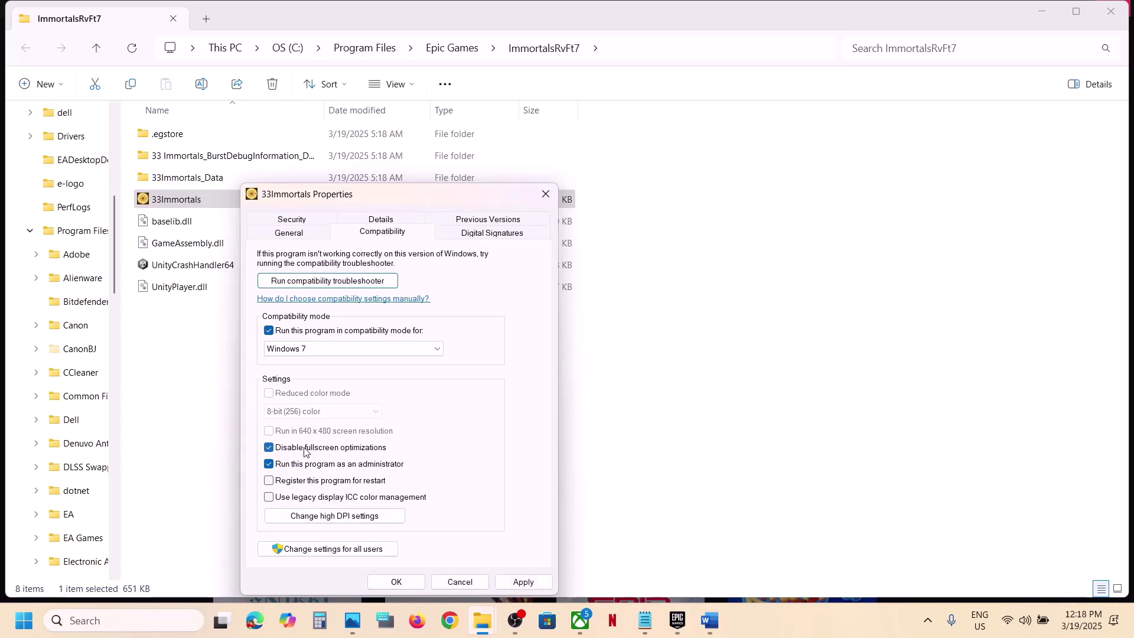
click(522, 582)
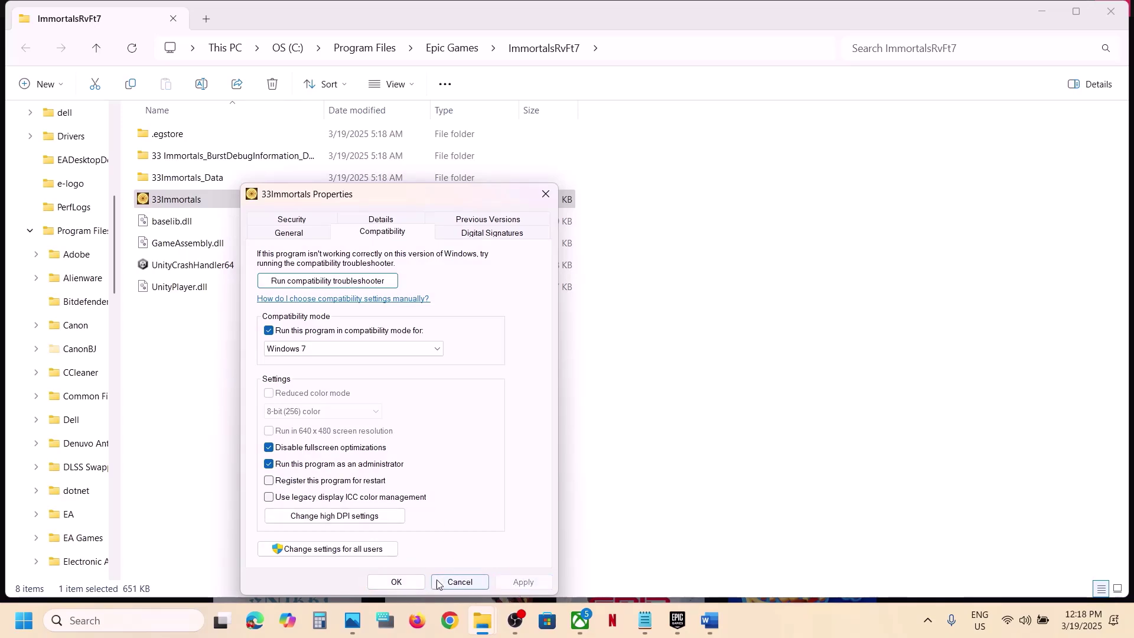
click(396, 582)
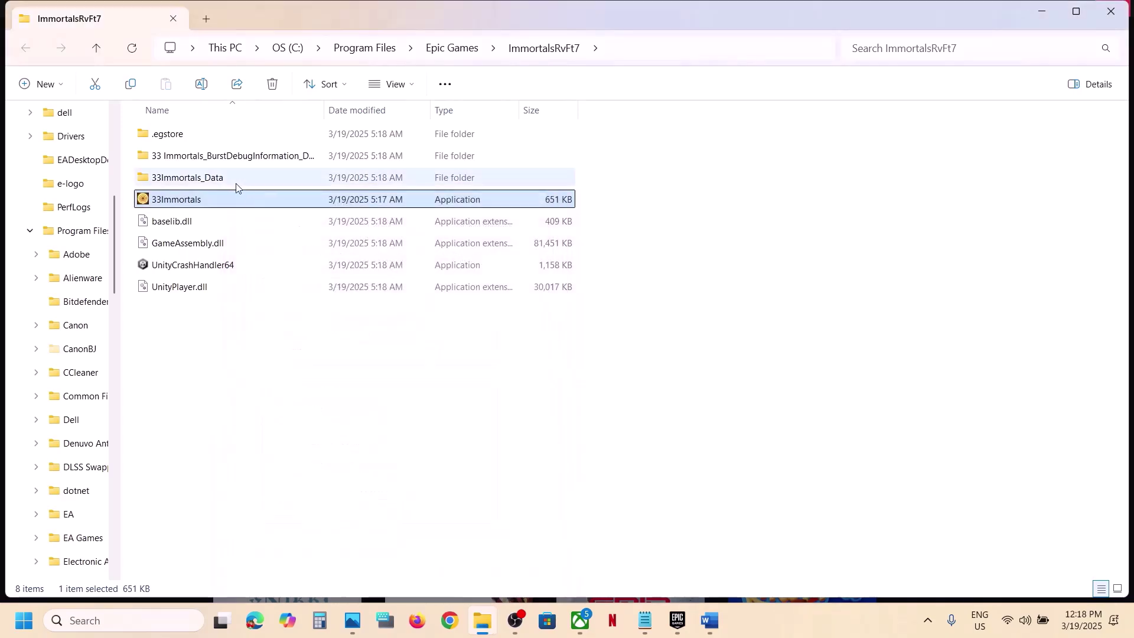
Turn off compatibility mode, Disable fullscreen optimizations and Run this program as an administrator for 33Immortals, and save the properties
right_click(205, 201)
click(309, 385)
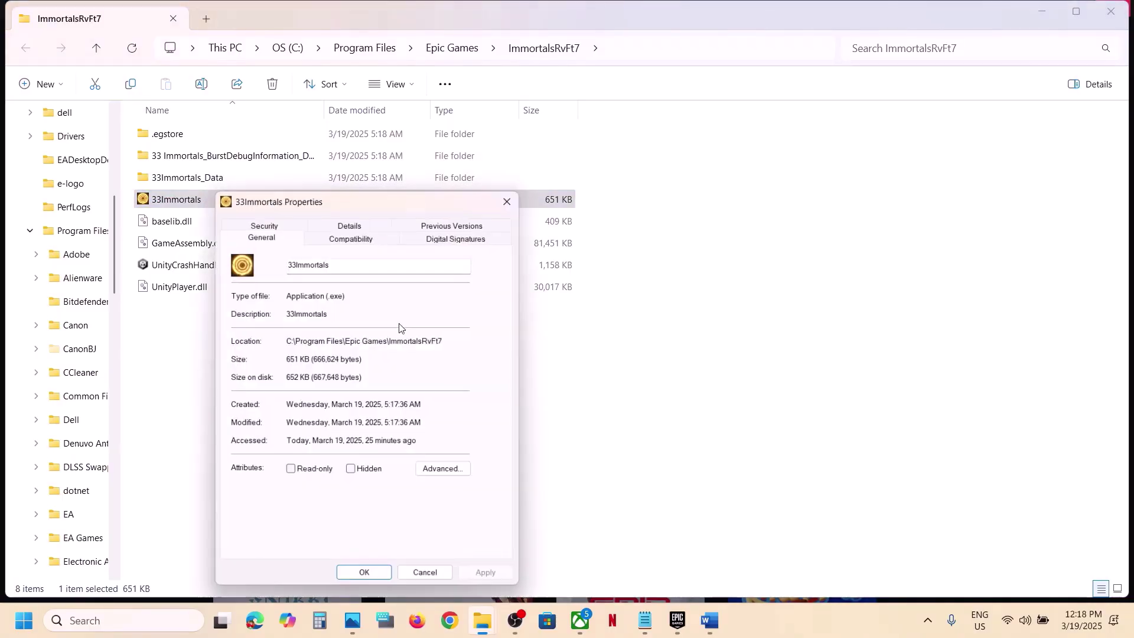
click(363, 236)
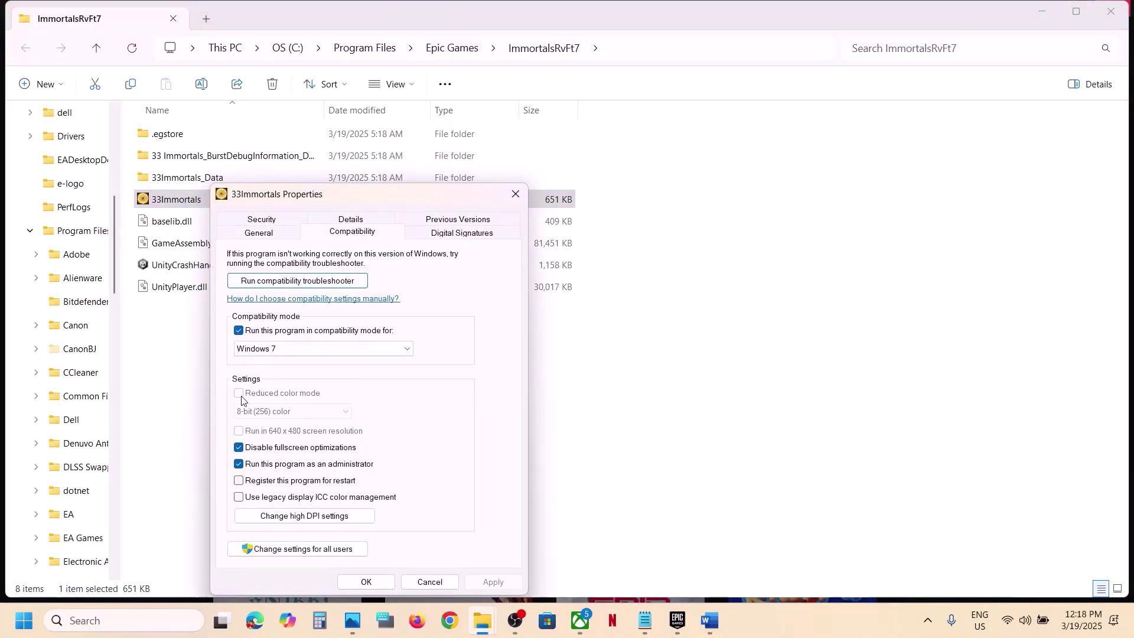
click(240, 330)
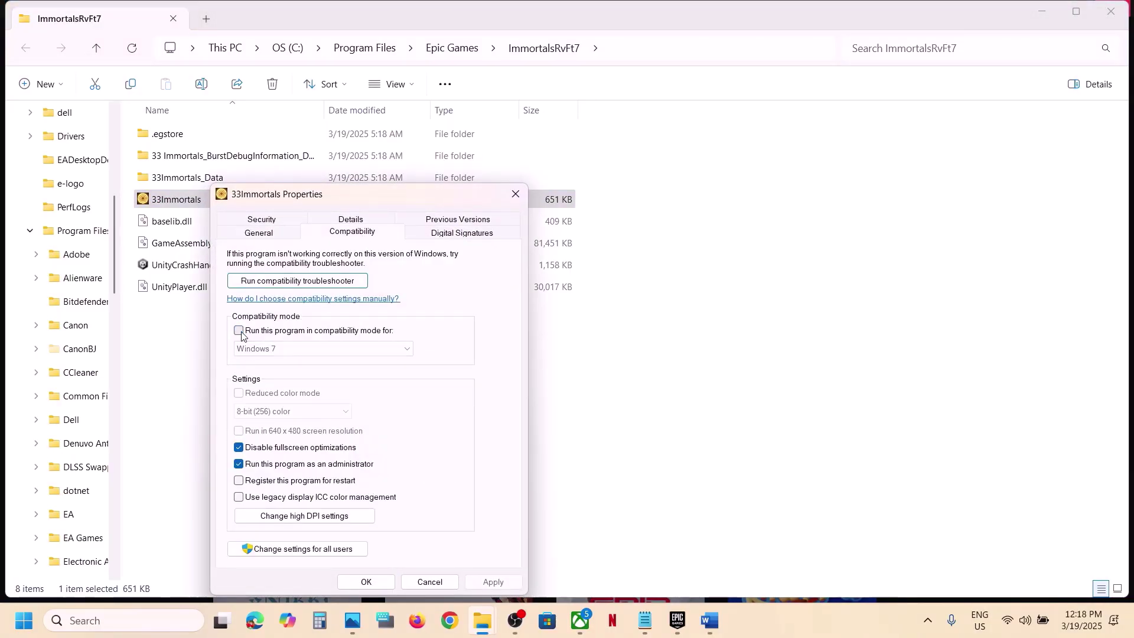
click(239, 449)
click(239, 464)
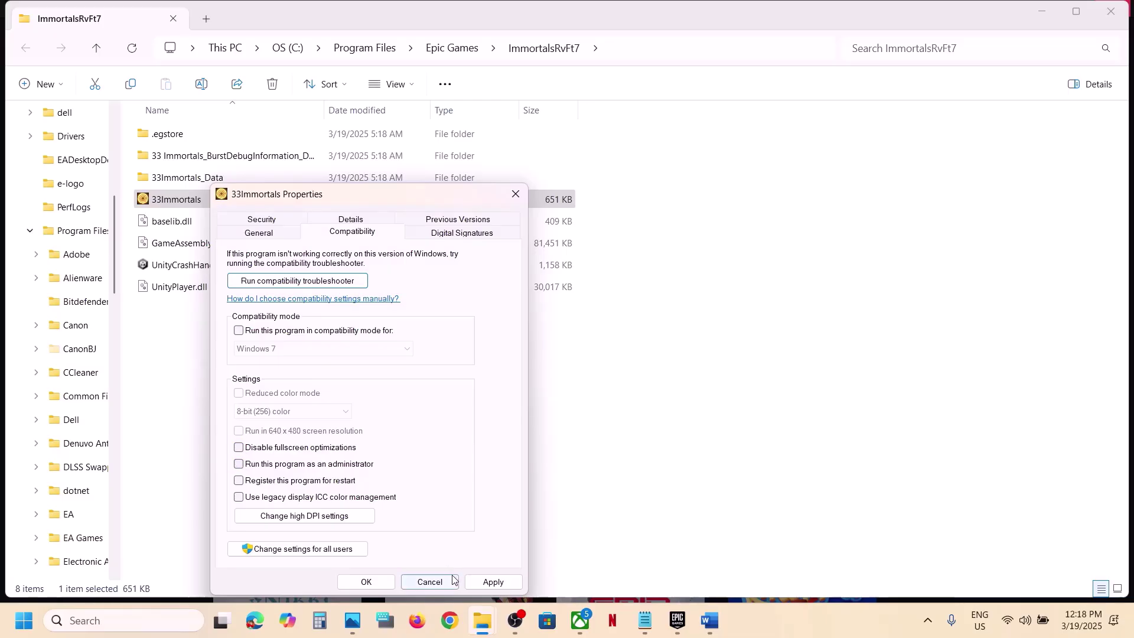
click(494, 582)
click(361, 581)
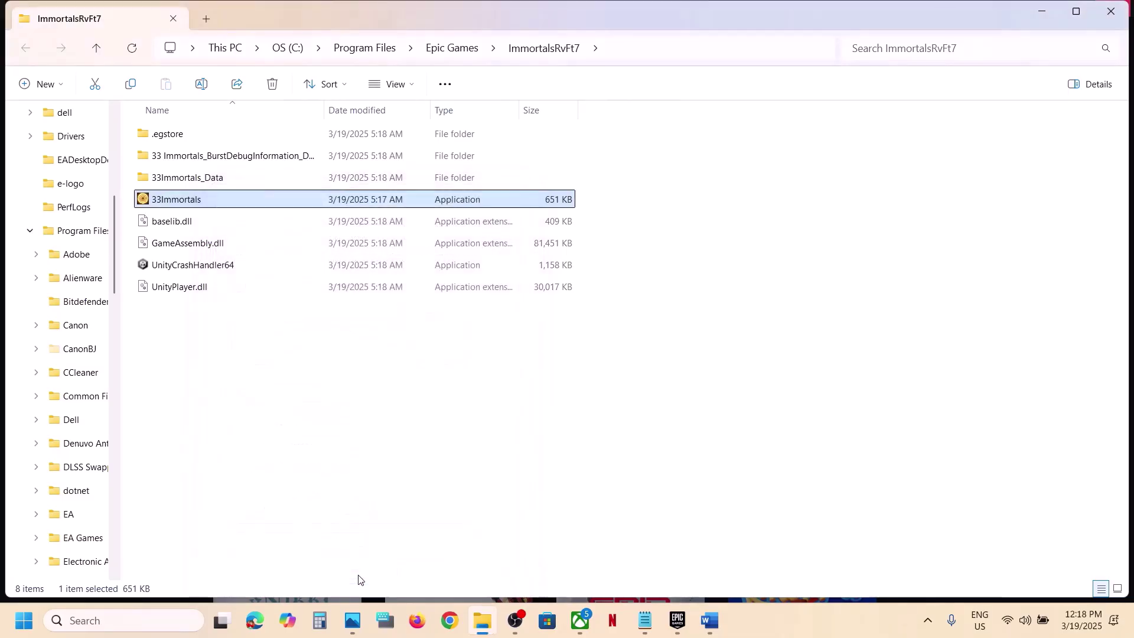
Switch to the Word notes and highlight the Step 3 instruction "Verify the game files"
click(677, 621)
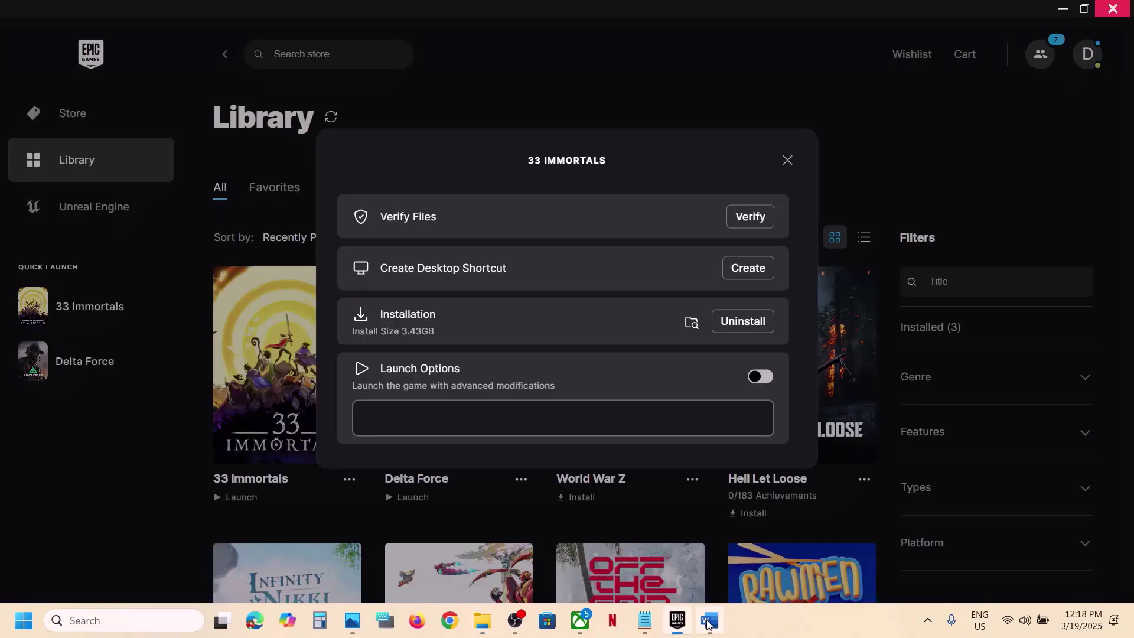
click(709, 620)
scroll(419, 465, down, 5)
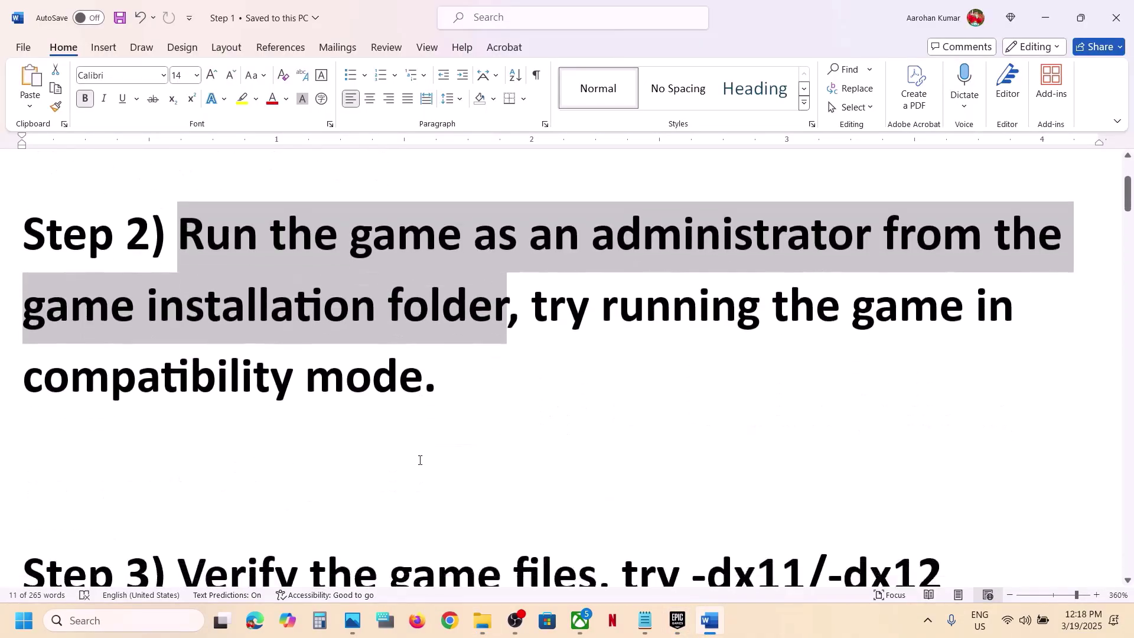
drag(243, 408, 596, 408)
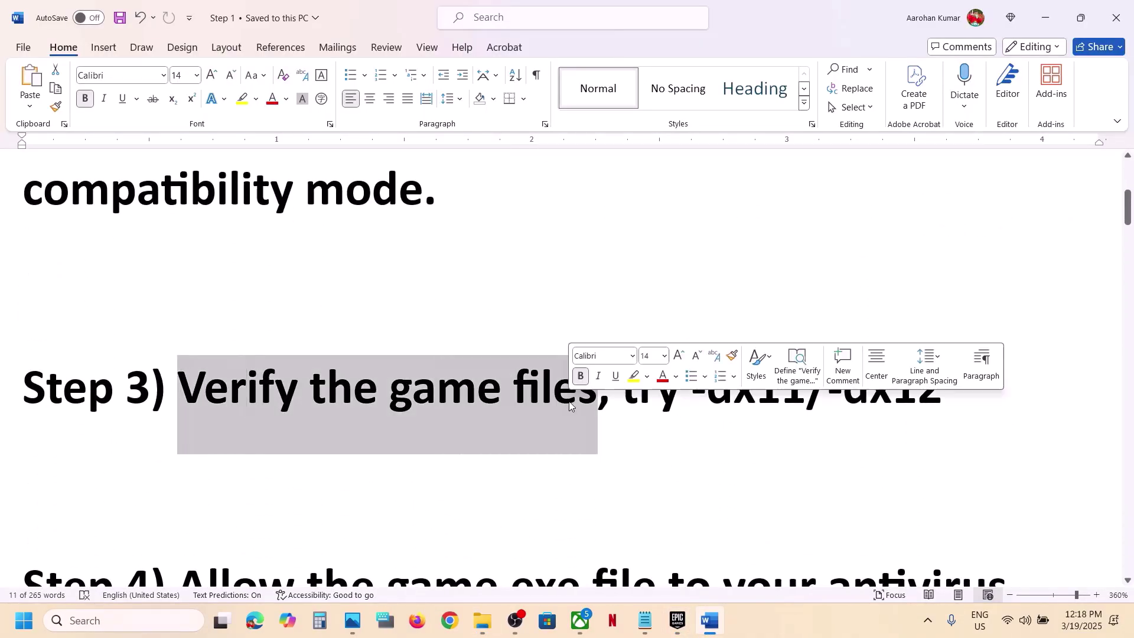
Switch to the Epic Games Launcher, reopen the management options of 33 Immortals to view Verify Files, and close them
click(678, 620)
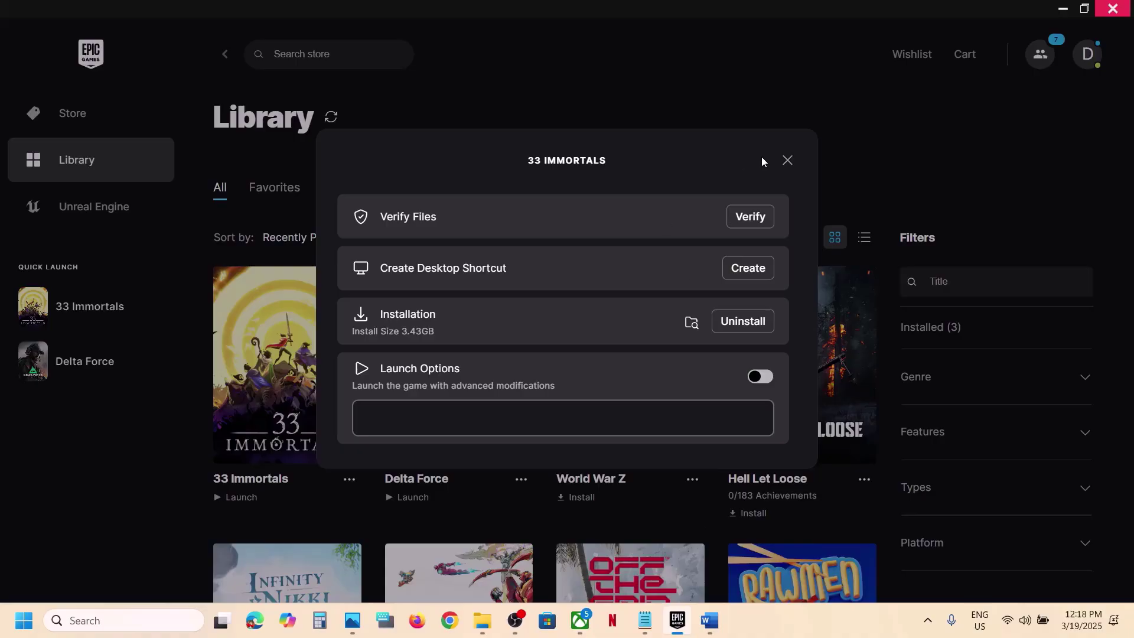
click(788, 160)
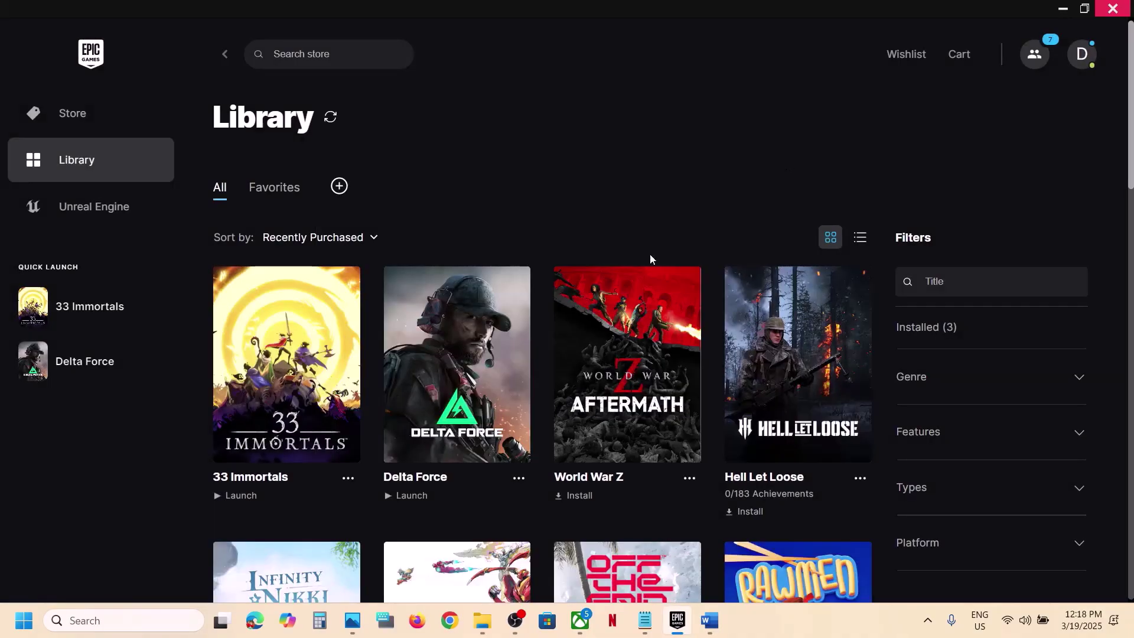
click(345, 482)
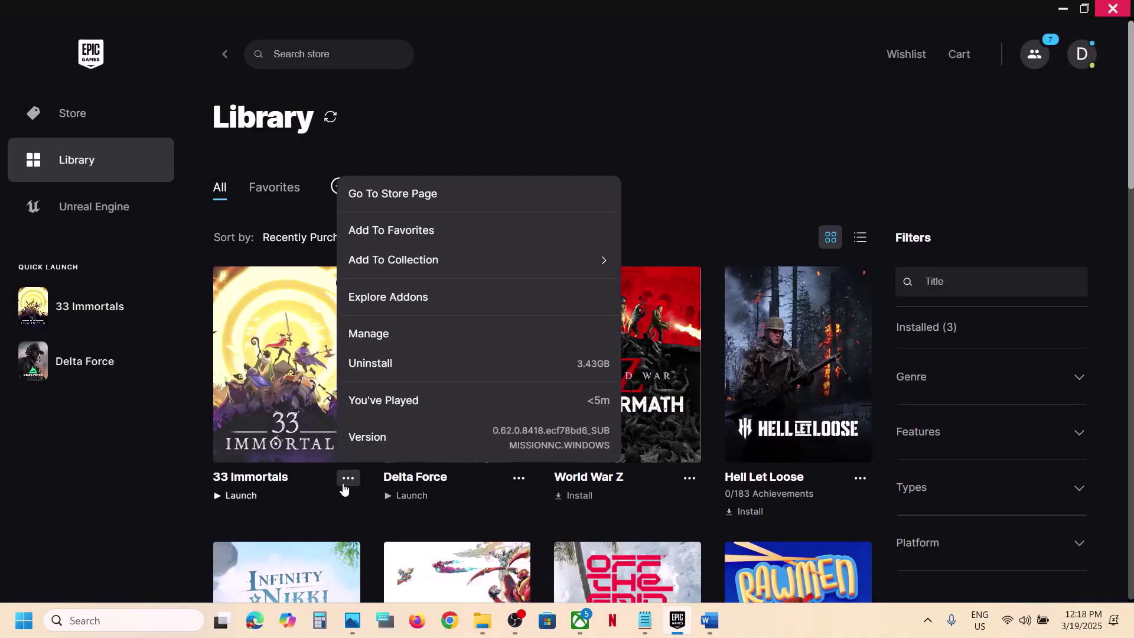
click(401, 336)
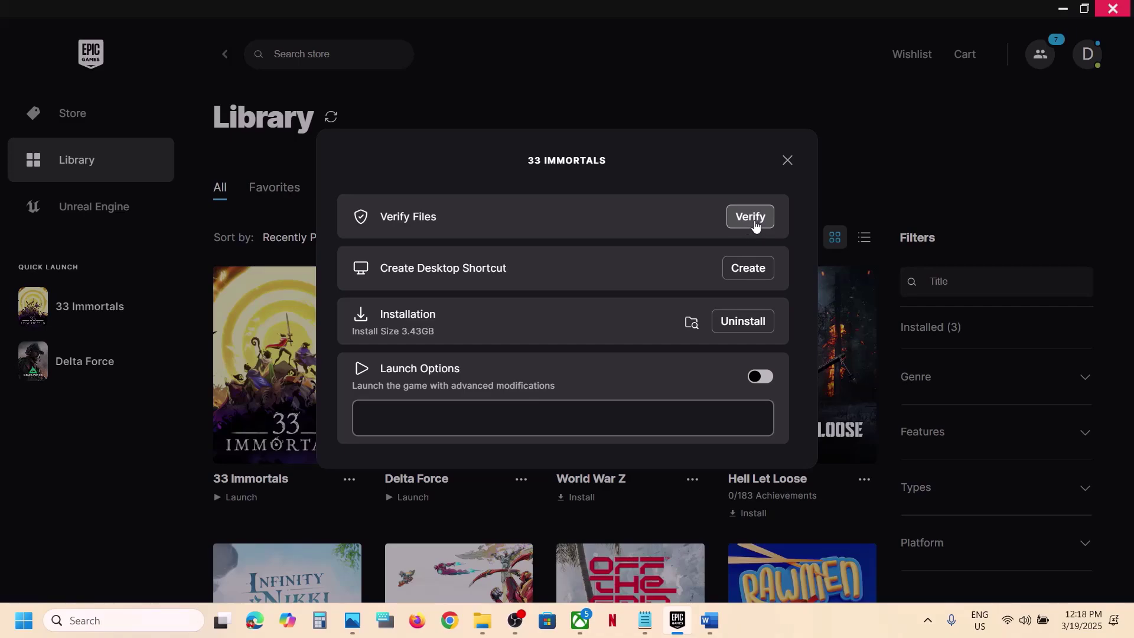
click(788, 161)
mouse_move(710, 620)
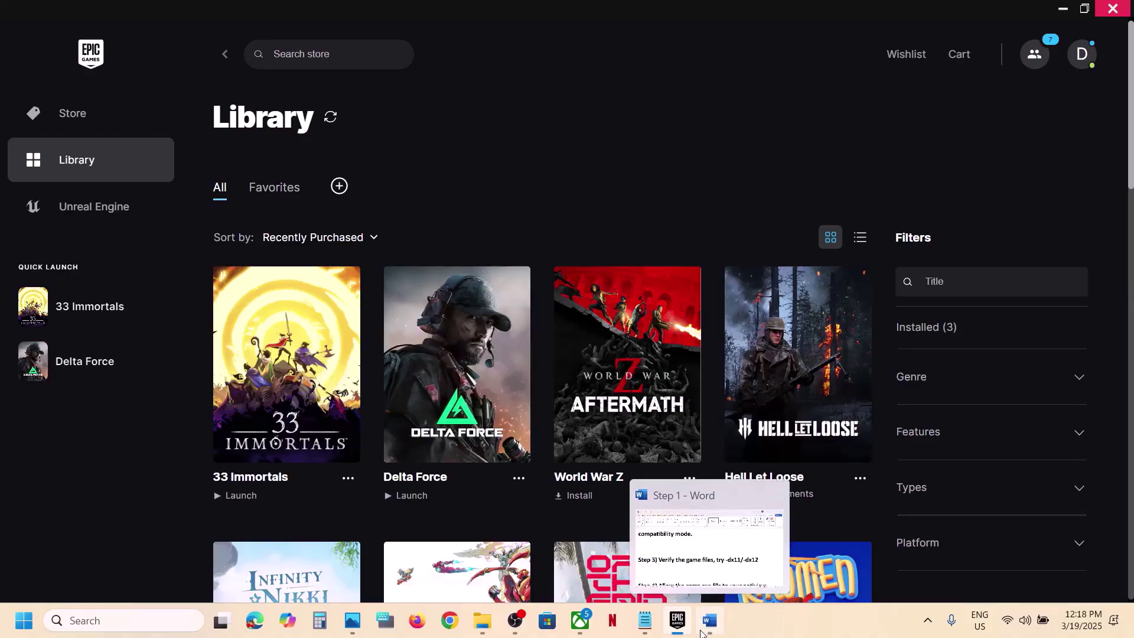
Switch to the Word notes, highlight "try -dx11" in Step 3, and return to the Epic Games Launcher
click(709, 579)
drag(665, 416, 805, 414)
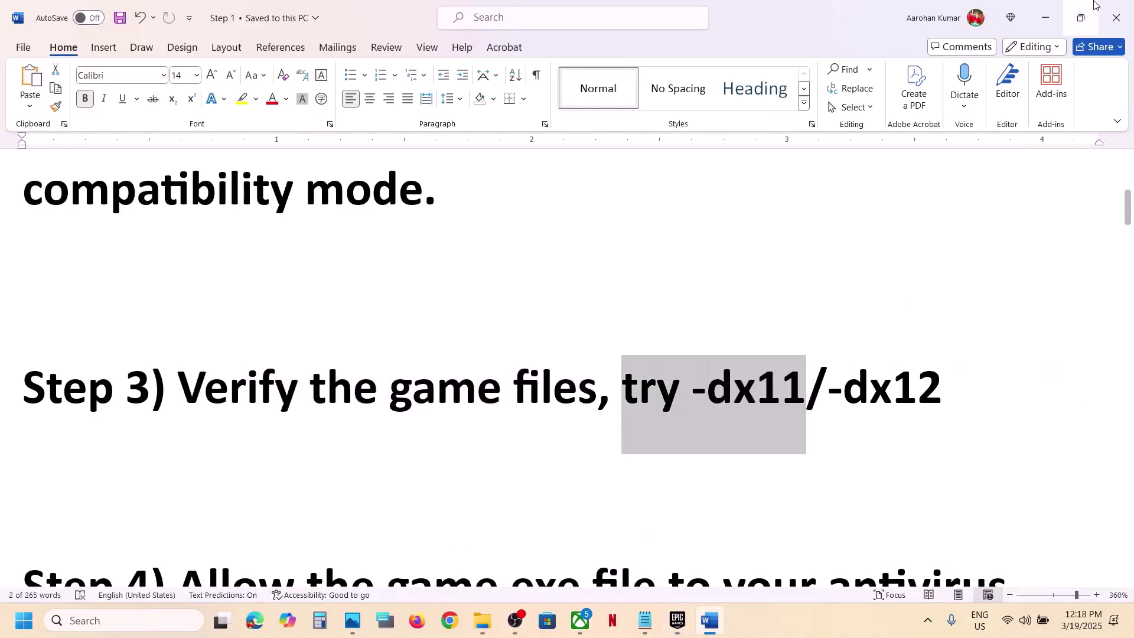
click(1044, 17)
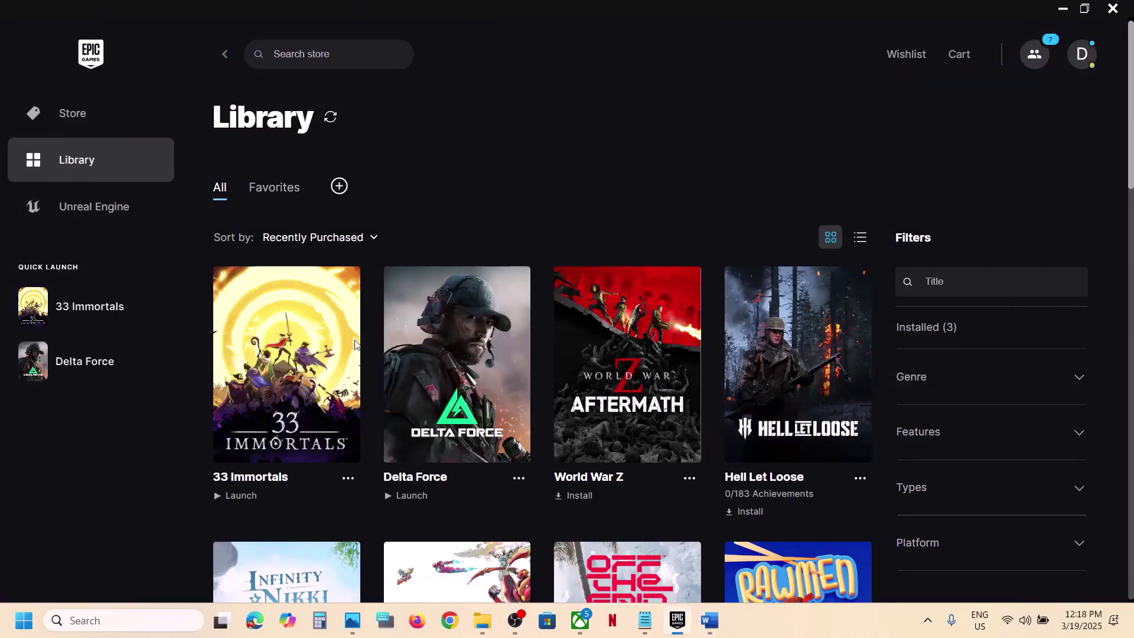
Open the launcher's settings and go to the Manage Games section
click(349, 479)
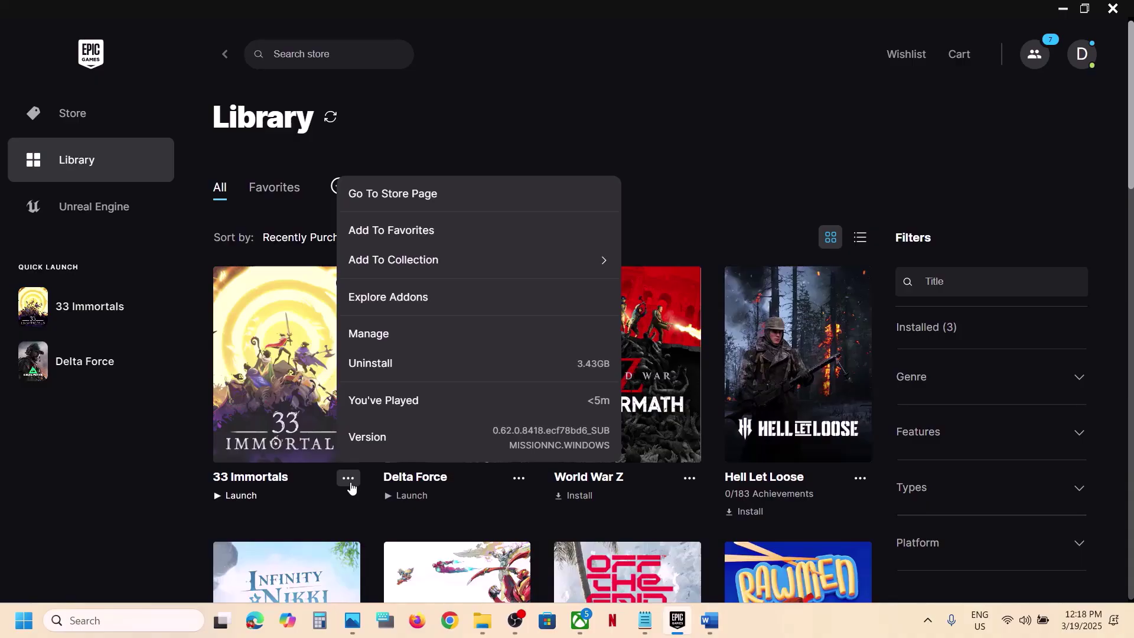
click(712, 144)
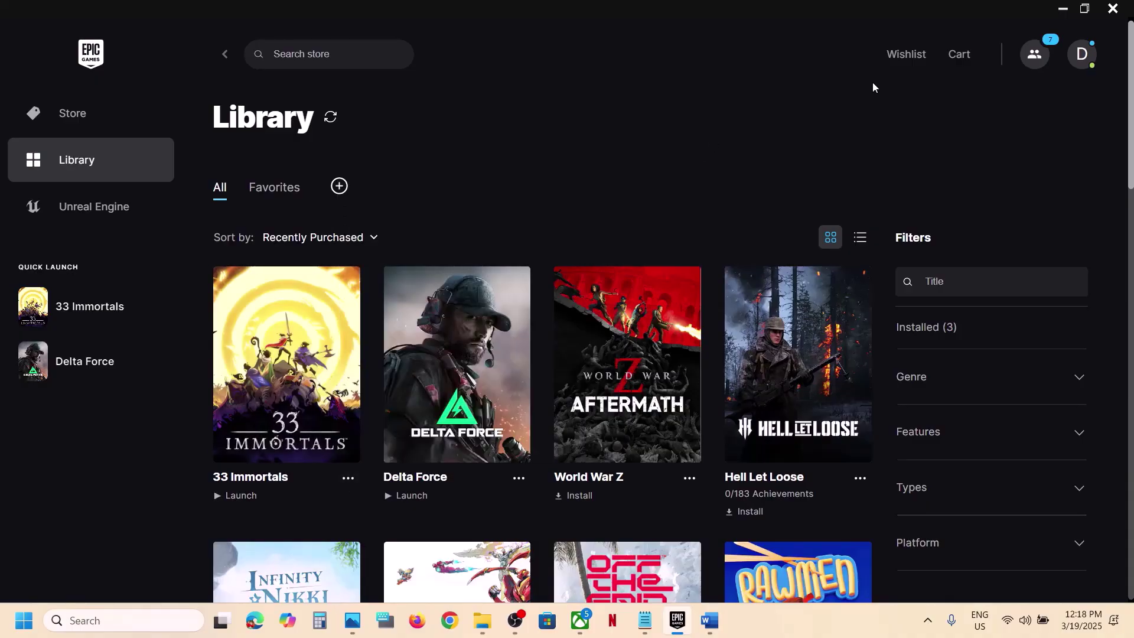
click(1082, 56)
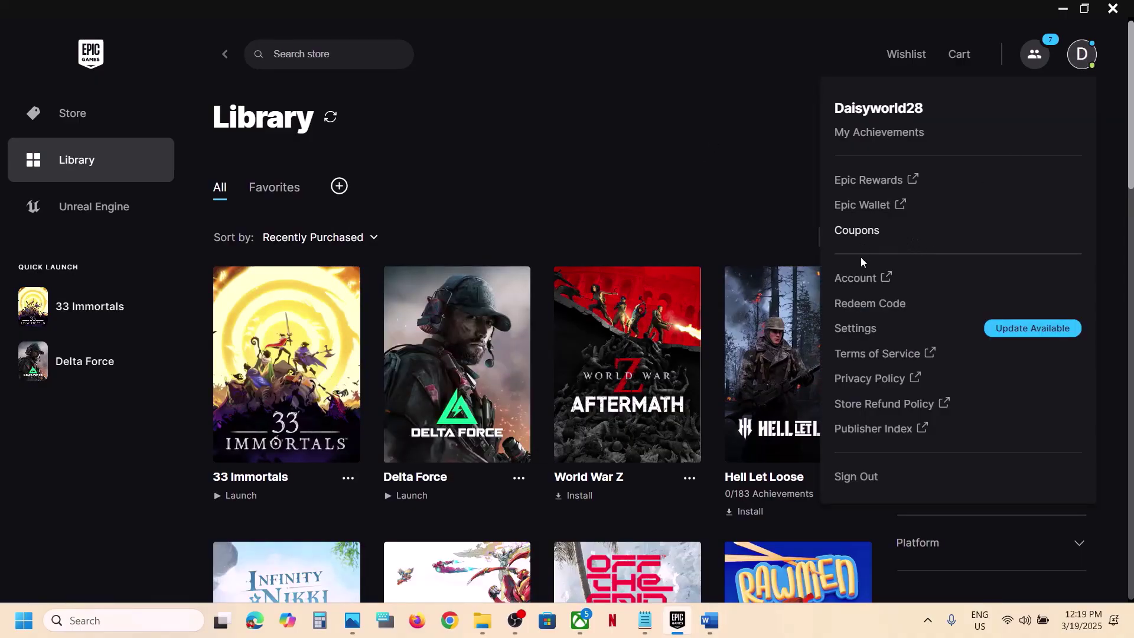
click(863, 329)
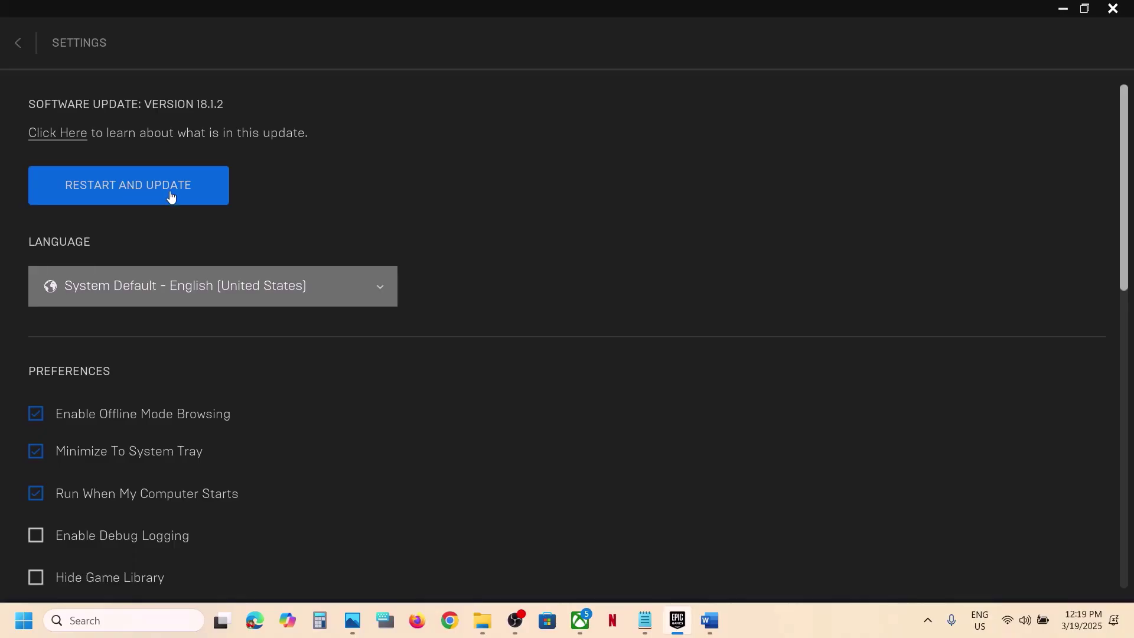
scroll(188, 280, down, 10)
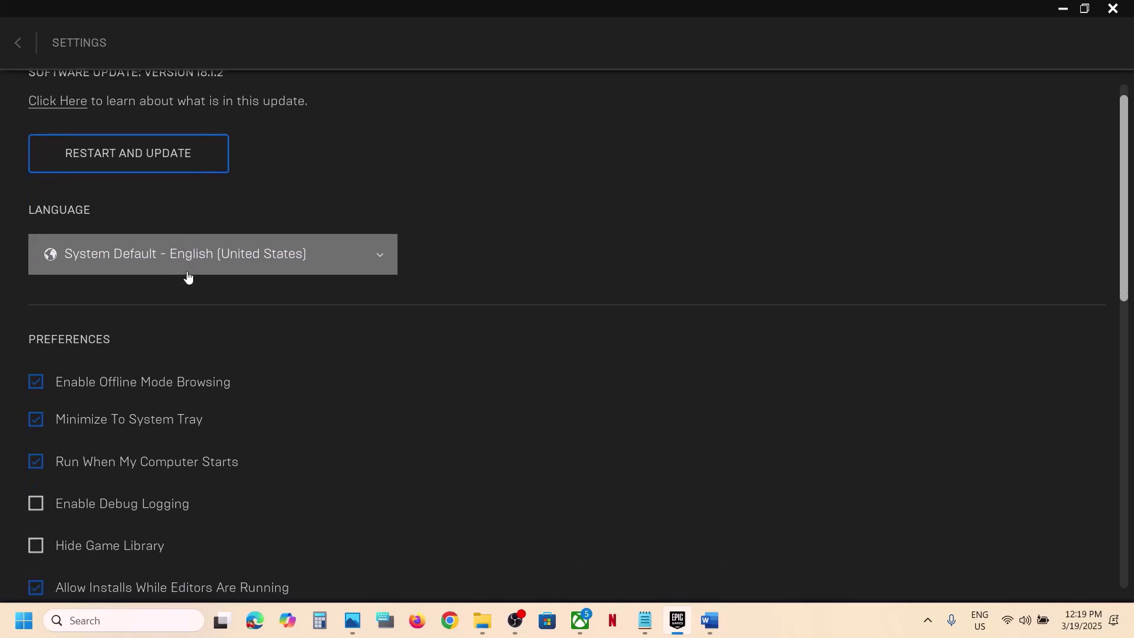
scroll(188, 277, down, 5)
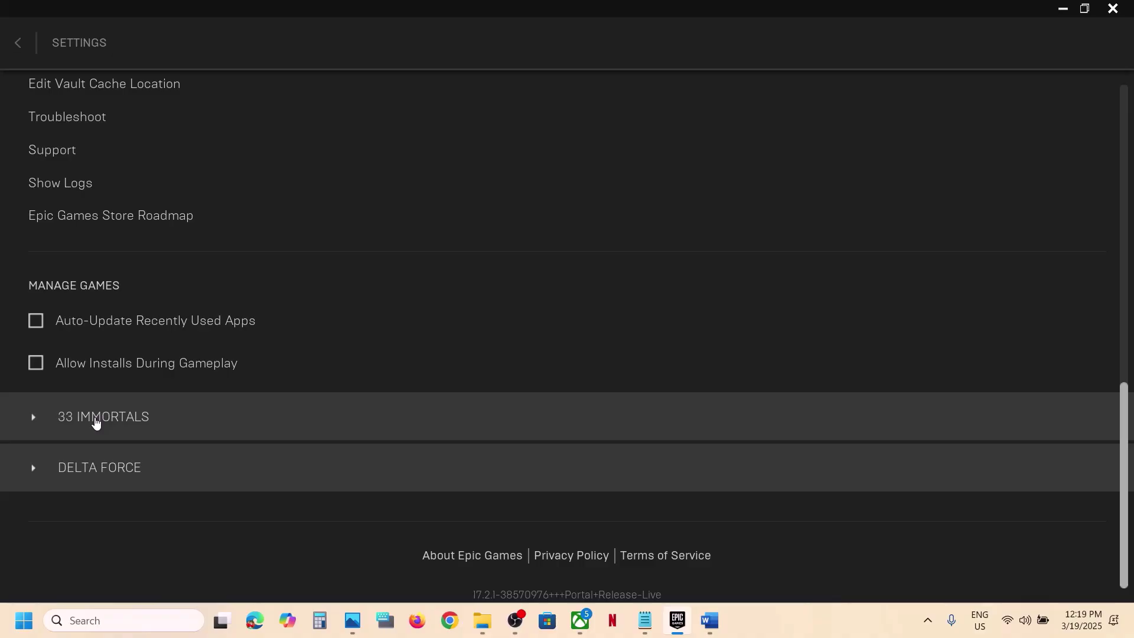
Enable Additional Command Line Arguments for 33 Immortals and set the argument to -dx12
click(96, 422)
click(66, 418)
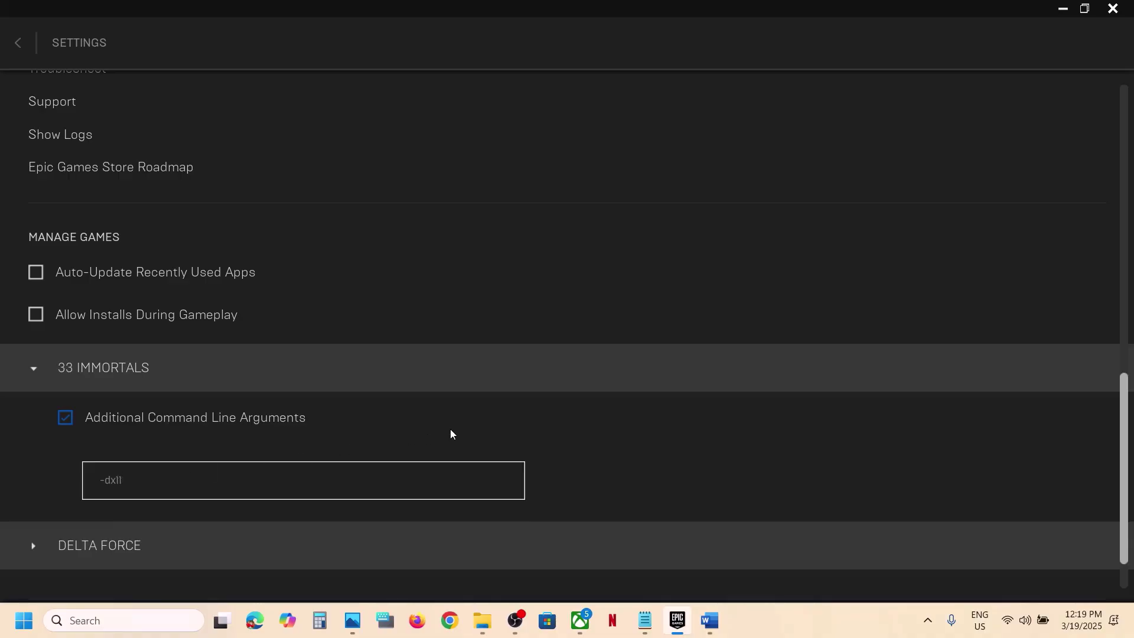
drag(145, 478, 69, 473)
text(-dx12)
Clear the 33 Immortals launch argument, turn off Additional Command Line Arguments, and go back to the library
drag(171, 480, 20, 496)
key(BackSpace)
click(64, 415)
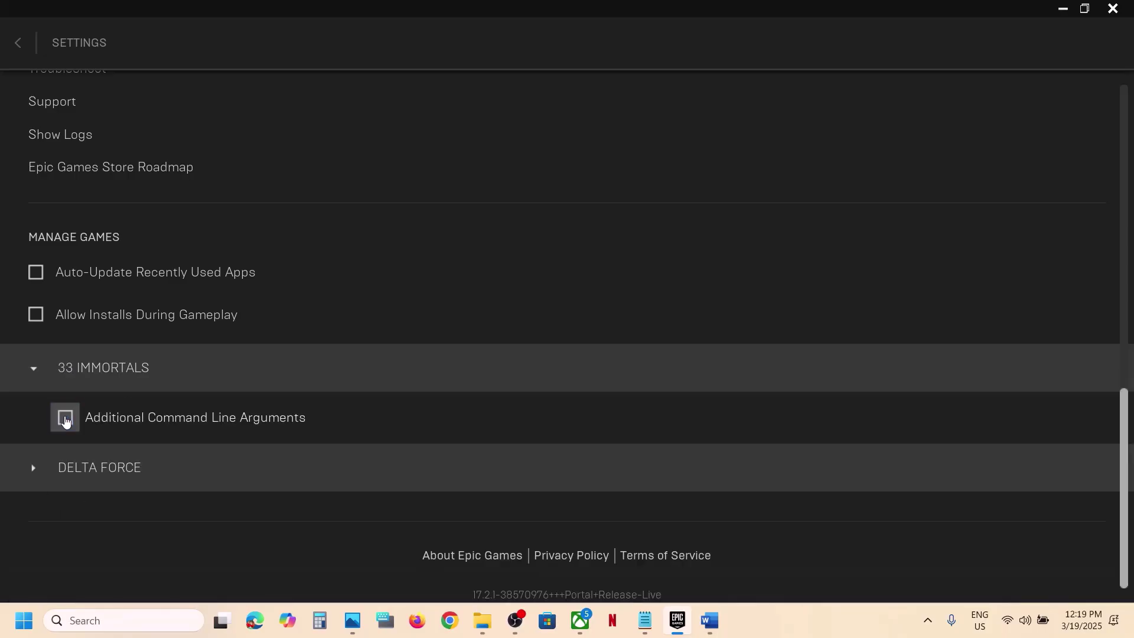
click(18, 43)
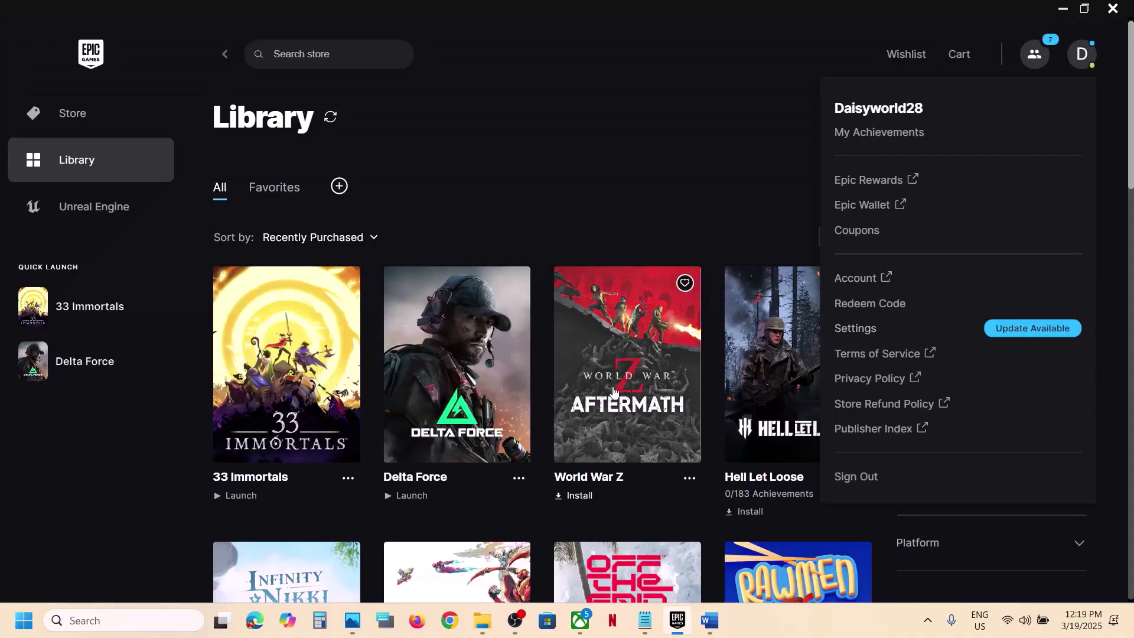
Switch to the Word notes and highlight the Step 4 instruction on allowing the game exe file in the antivirus and Windows Security
click(711, 623)
scroll(485, 440, down, 5)
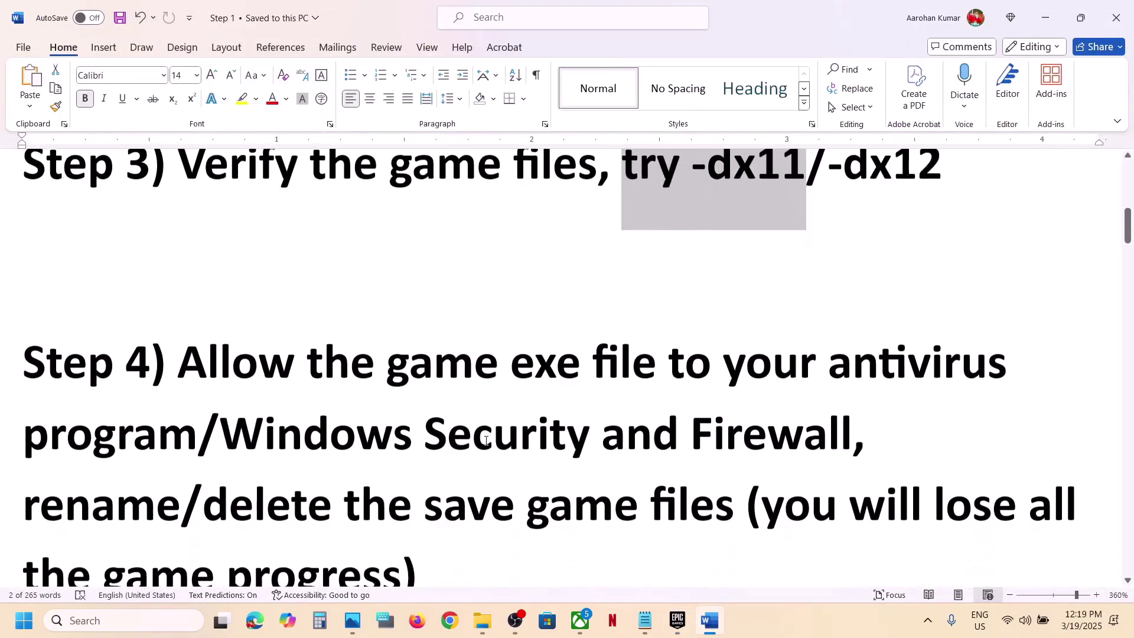
scroll(486, 440, down, 1)
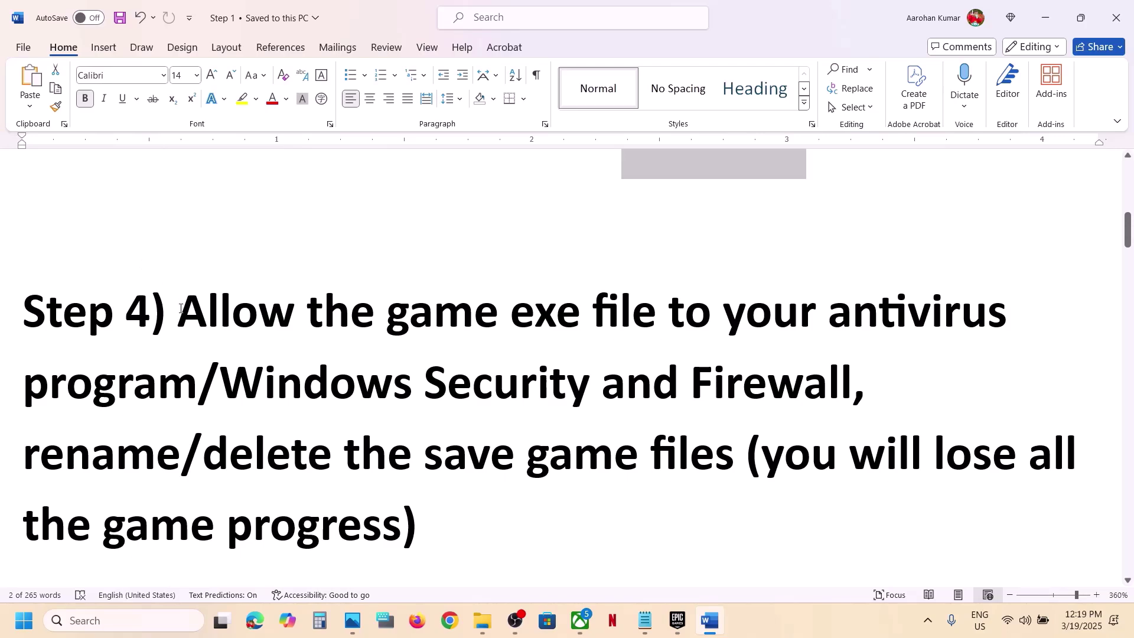
drag(180, 307, 844, 392)
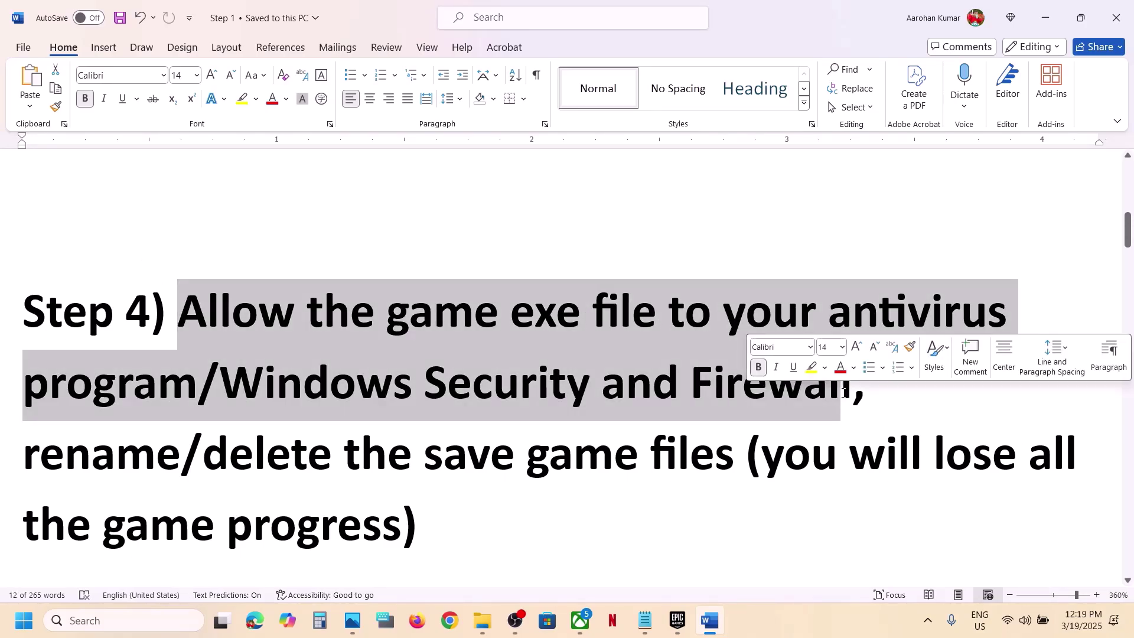
click(702, 393)
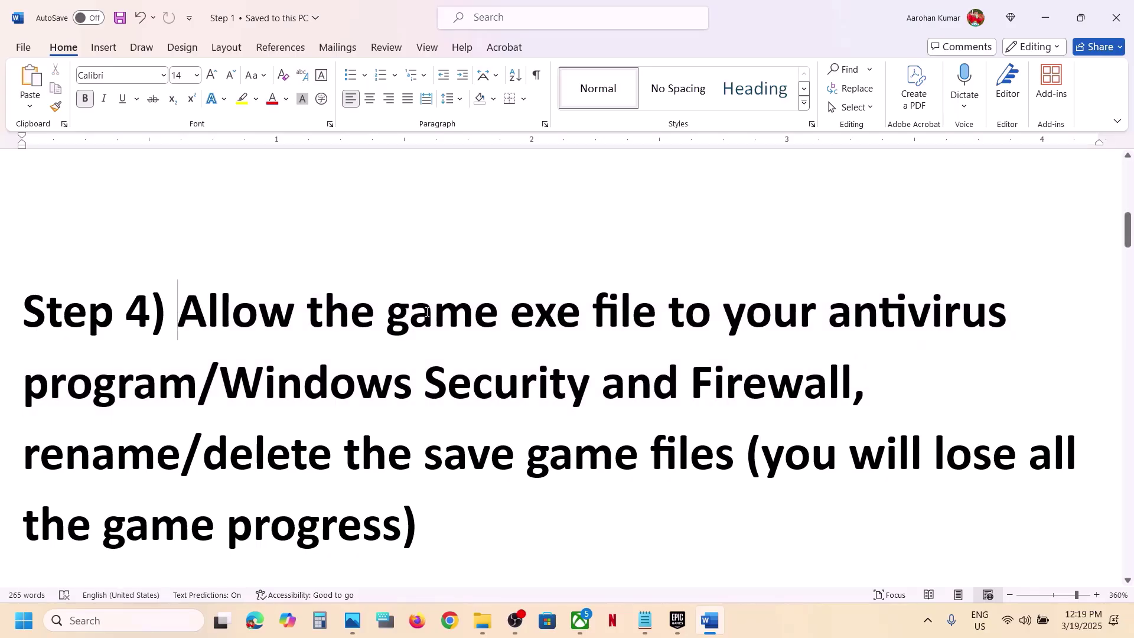
shift+click(1012, 313)
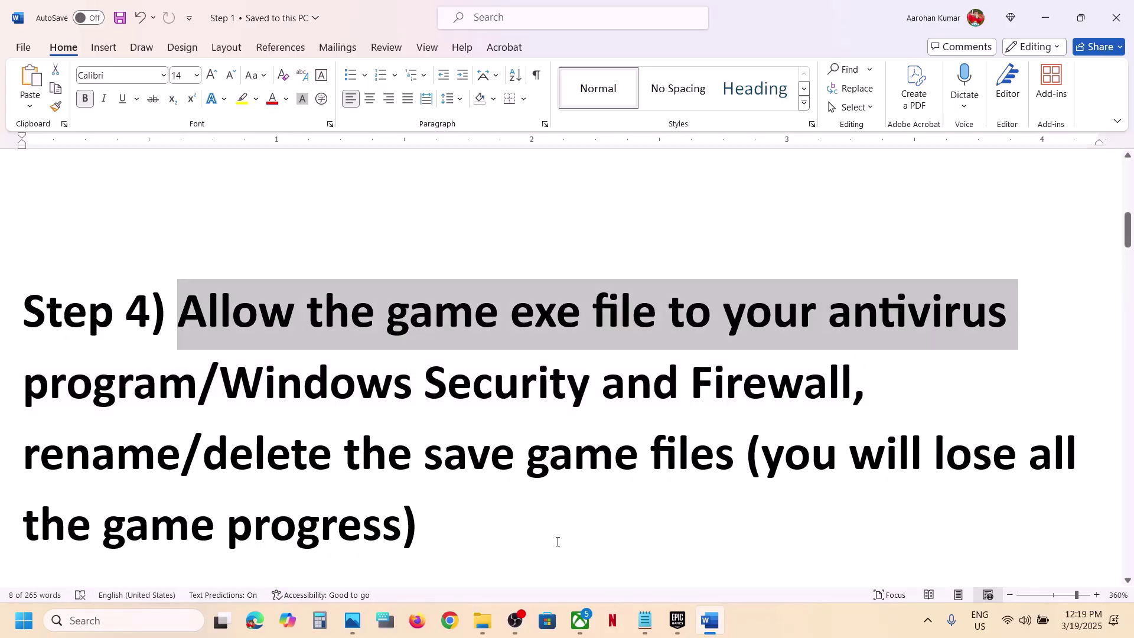
drag(214, 371, 591, 387)
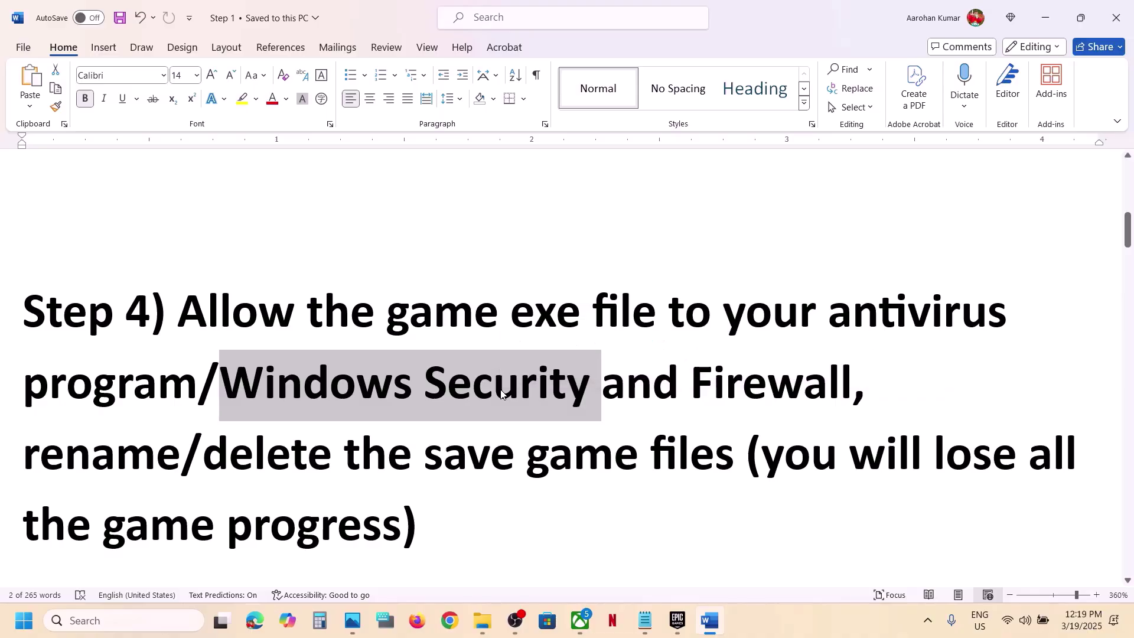
Open Windows Security's ransomware protection from Windows Settings and show the apps allowed through Controlled folder access
key(super+i)
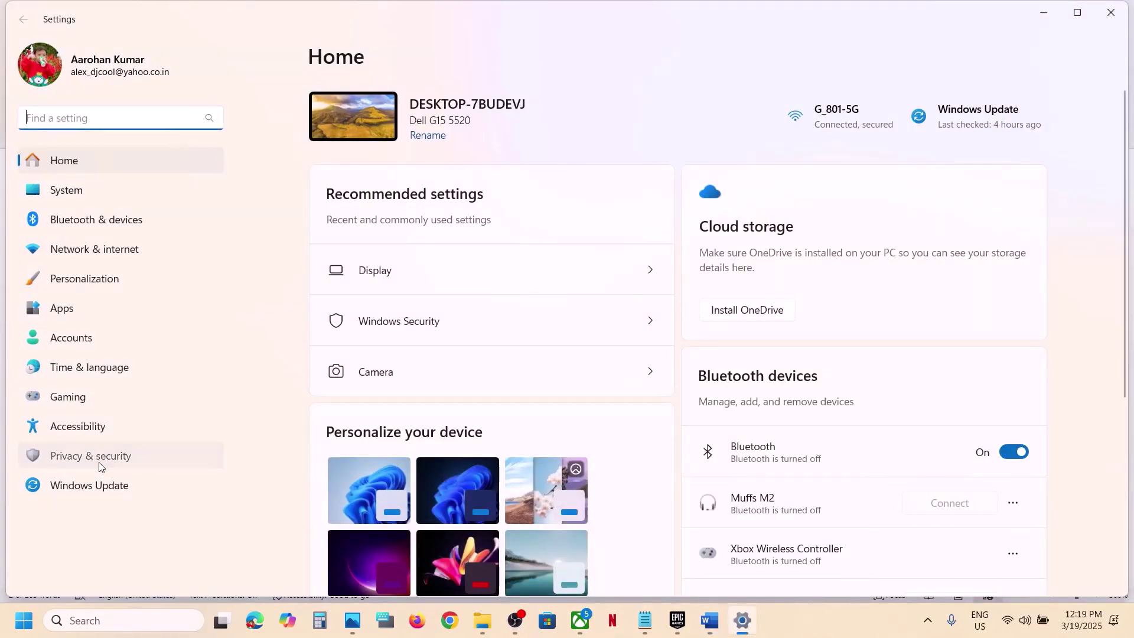
click(100, 464)
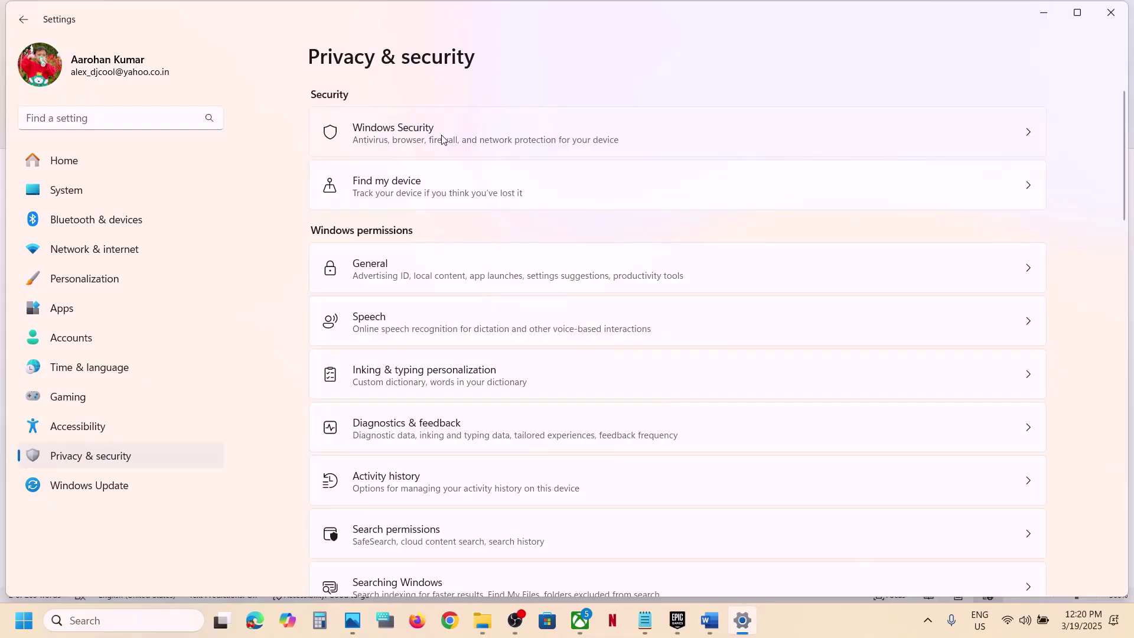
click(760, 154)
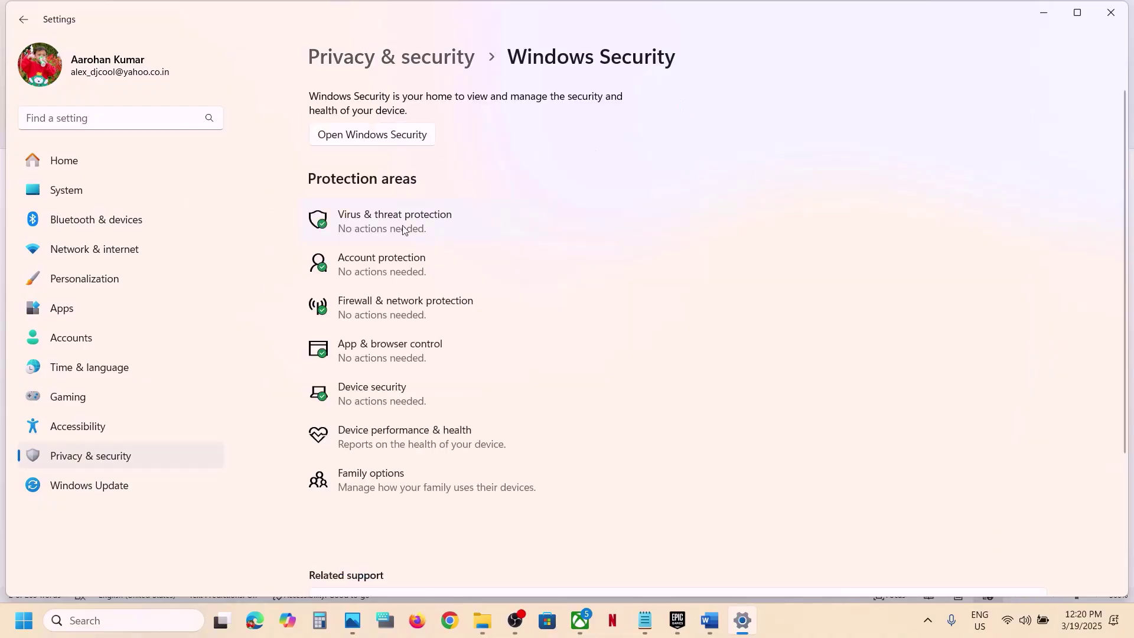
click(405, 236)
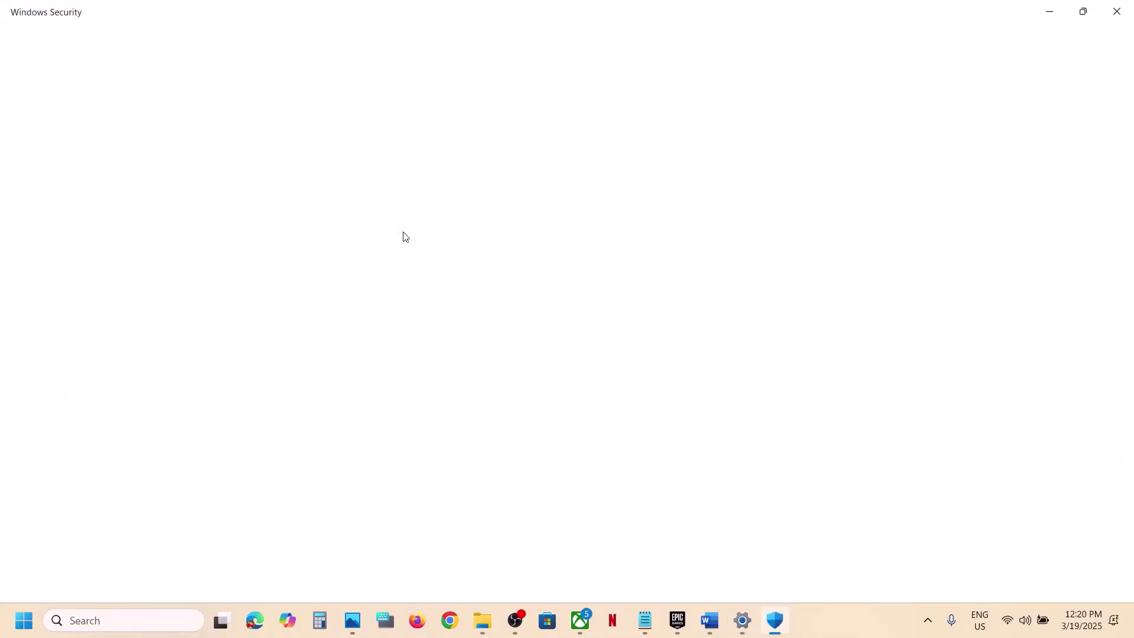
scroll(402, 235, down, 2)
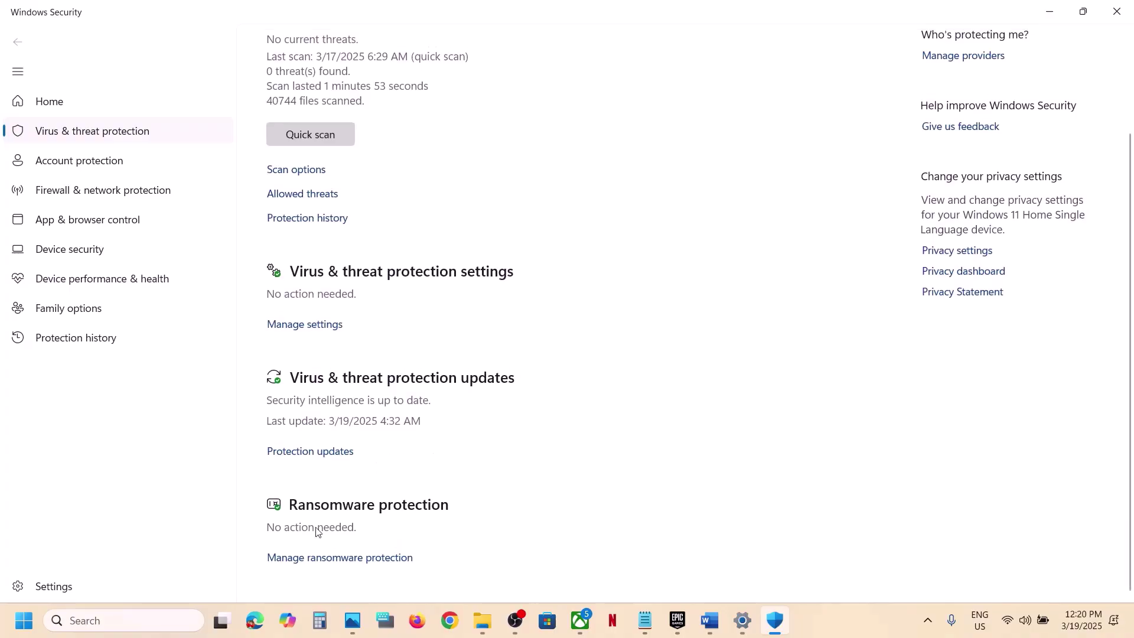
click(334, 558)
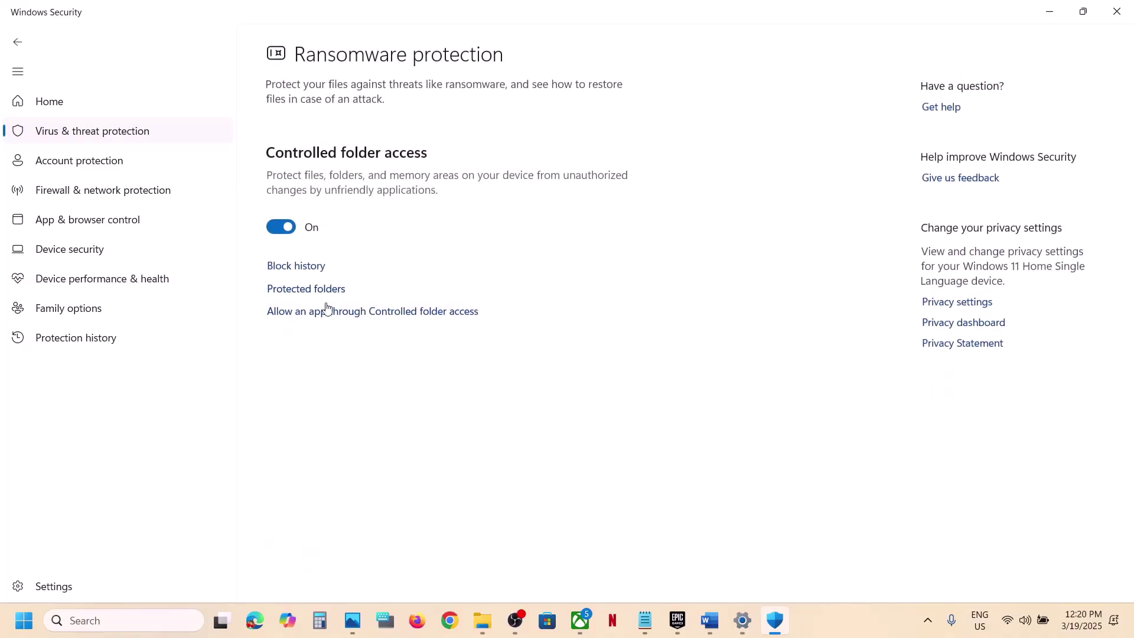
click(366, 313)
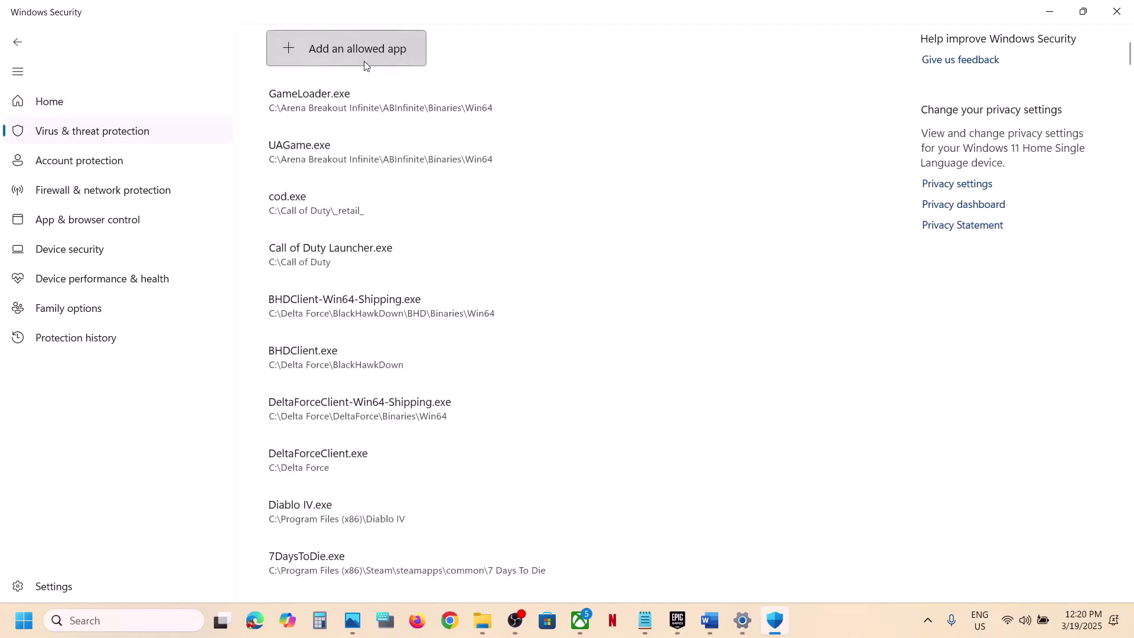
Allow the 33Immortals application from C:\Program Files\Epic Games\ImmortalsRvFt7 through Controlled folder access
click(362, 55)
click(381, 112)
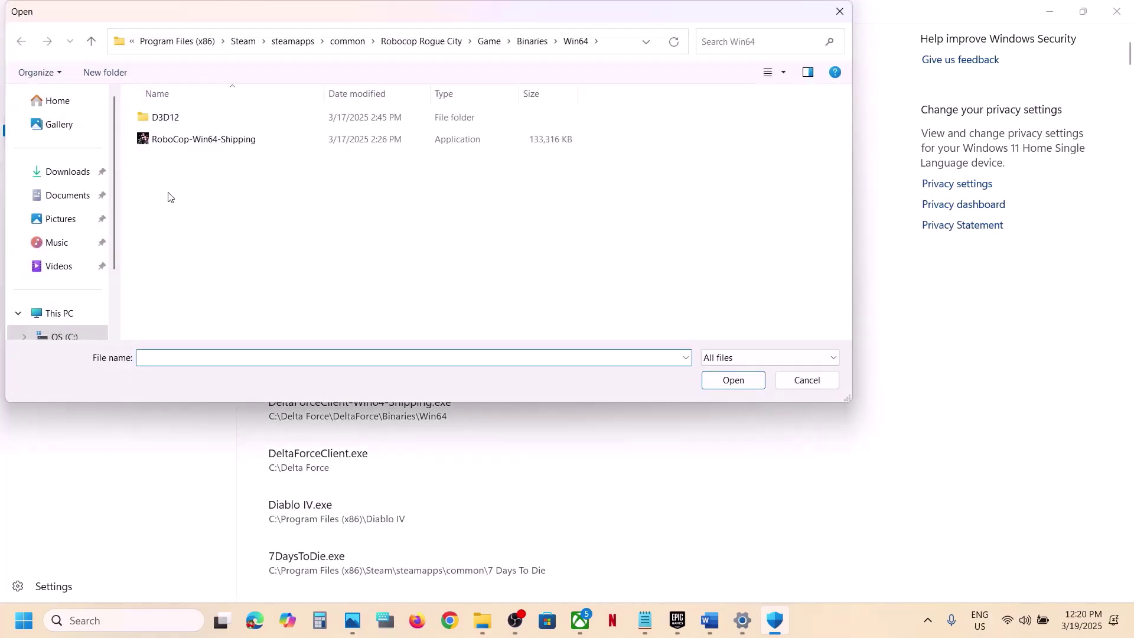
click(62, 315)
double_click(243, 139)
scroll(243, 140, down, 3)
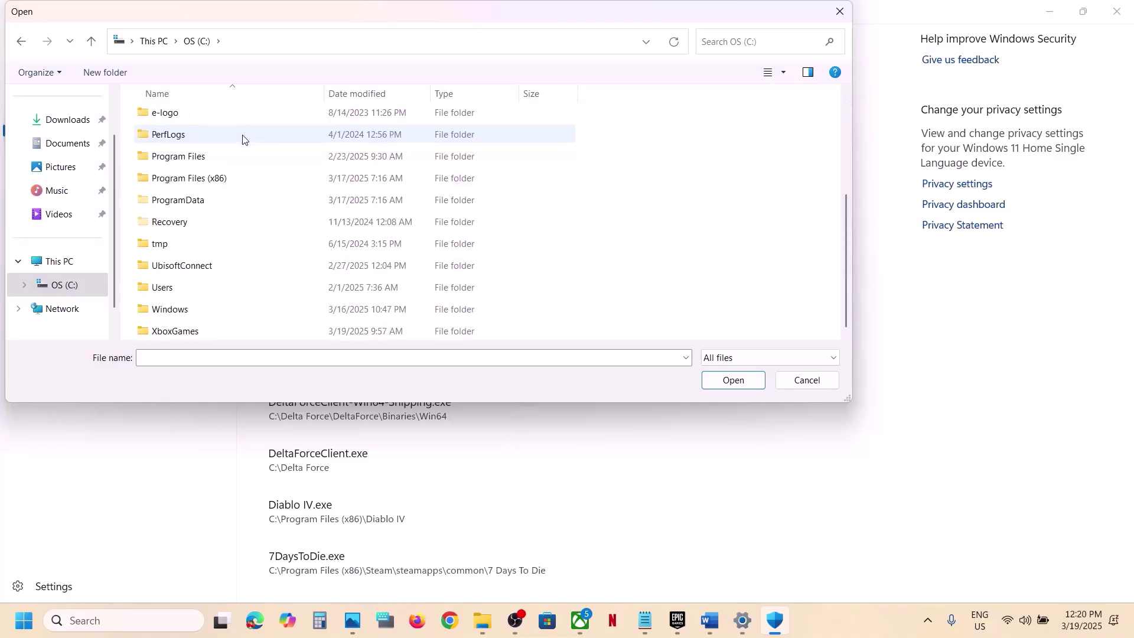
double_click(220, 157)
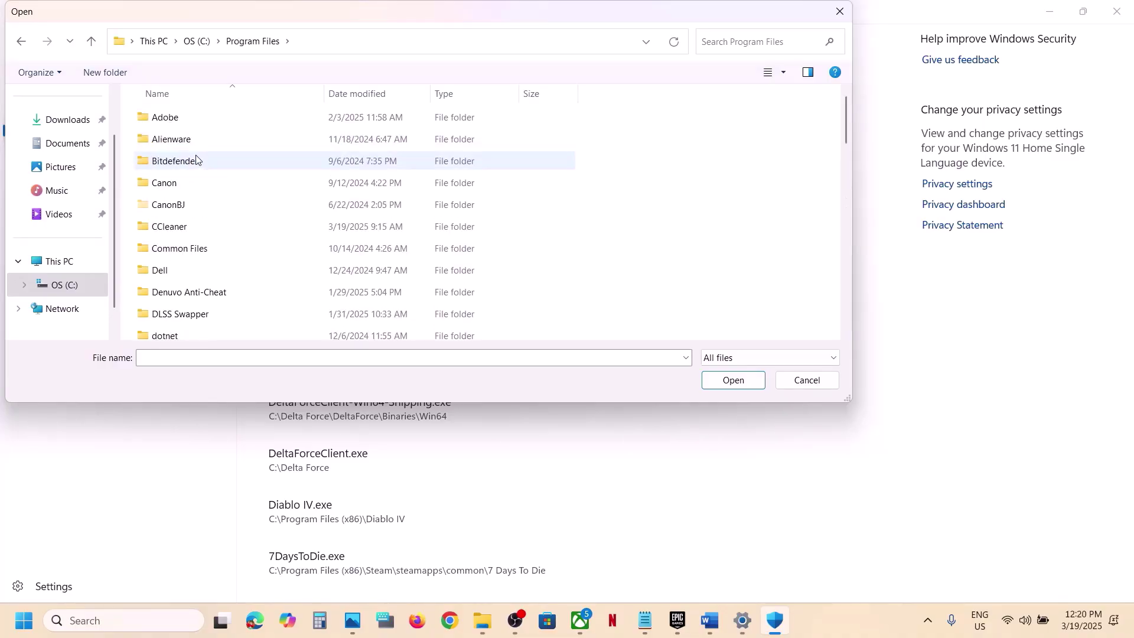
scroll(224, 244, down, 2)
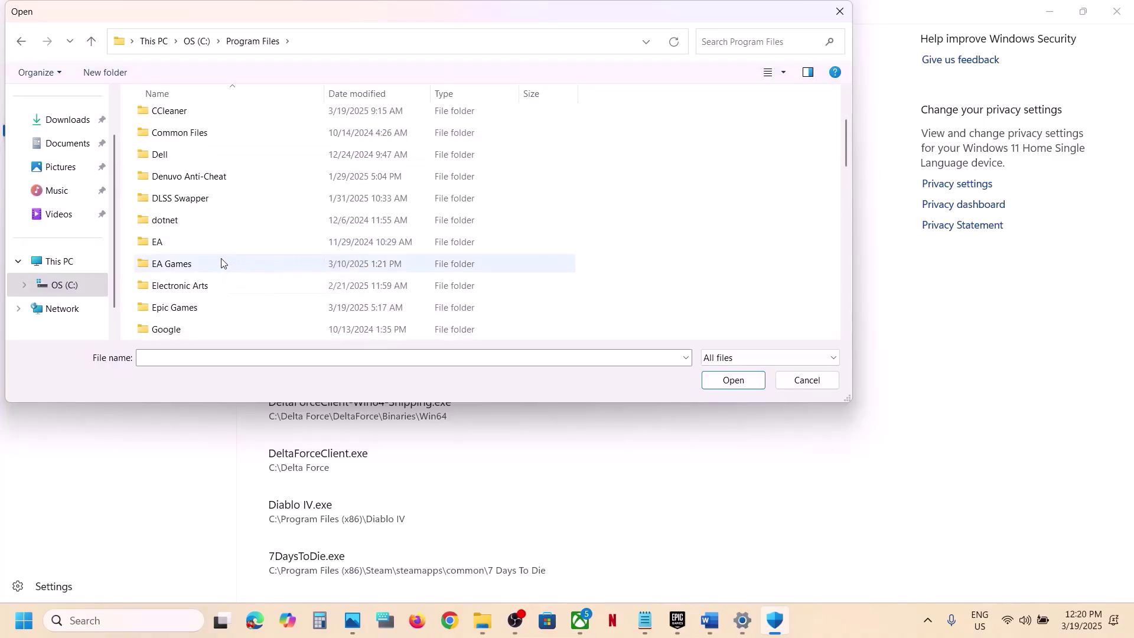
double_click(175, 316)
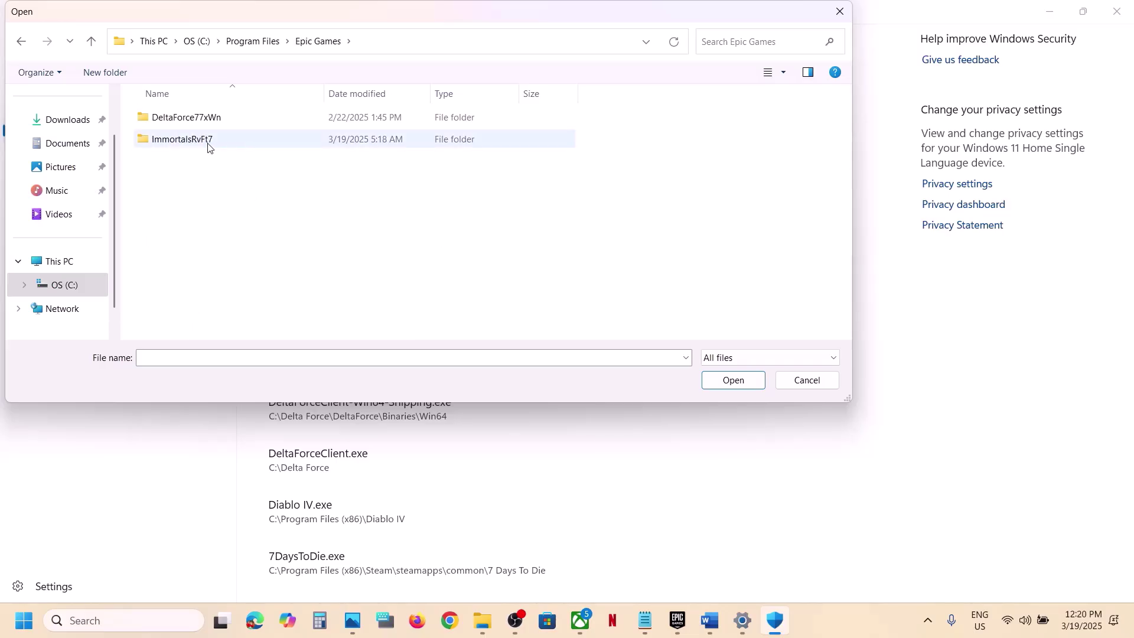
click(208, 145)
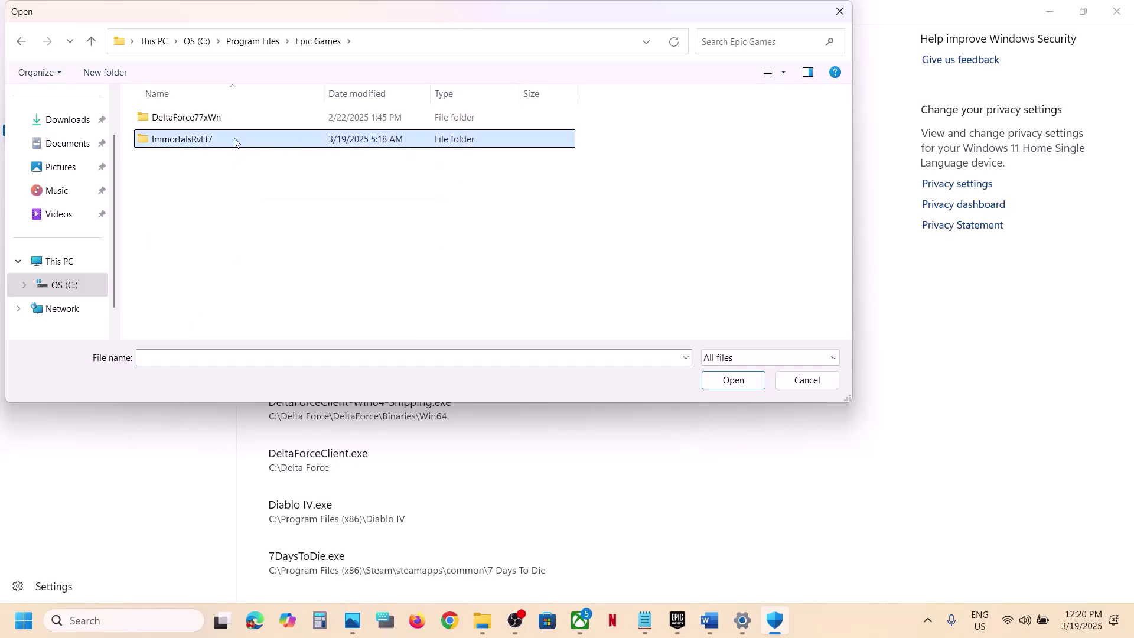
double_click(235, 141)
click(191, 184)
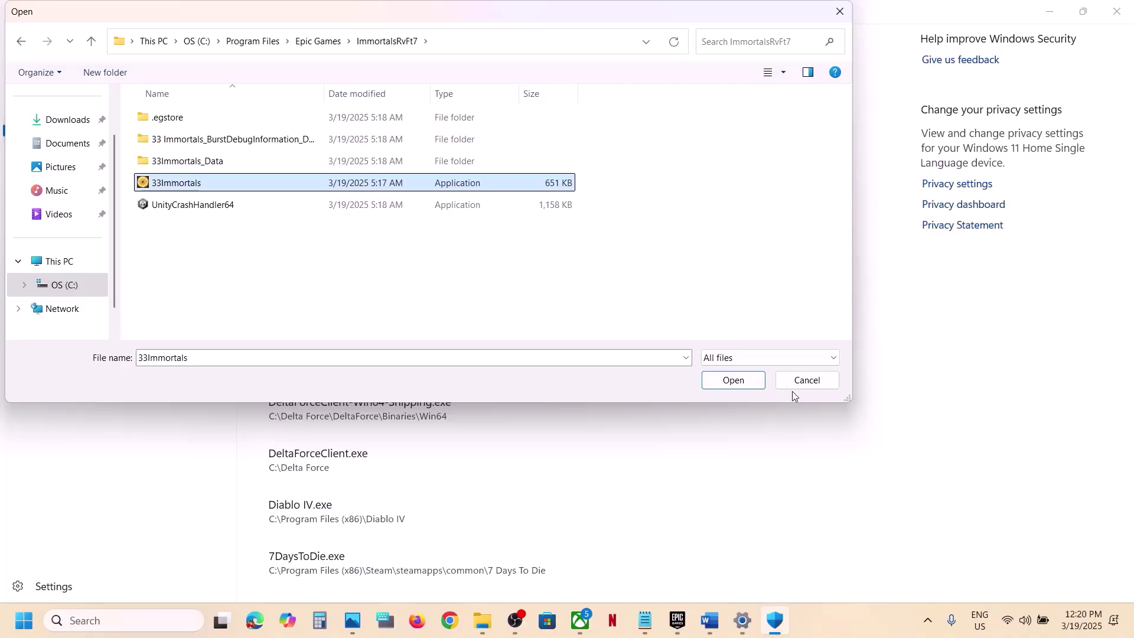
click(736, 383)
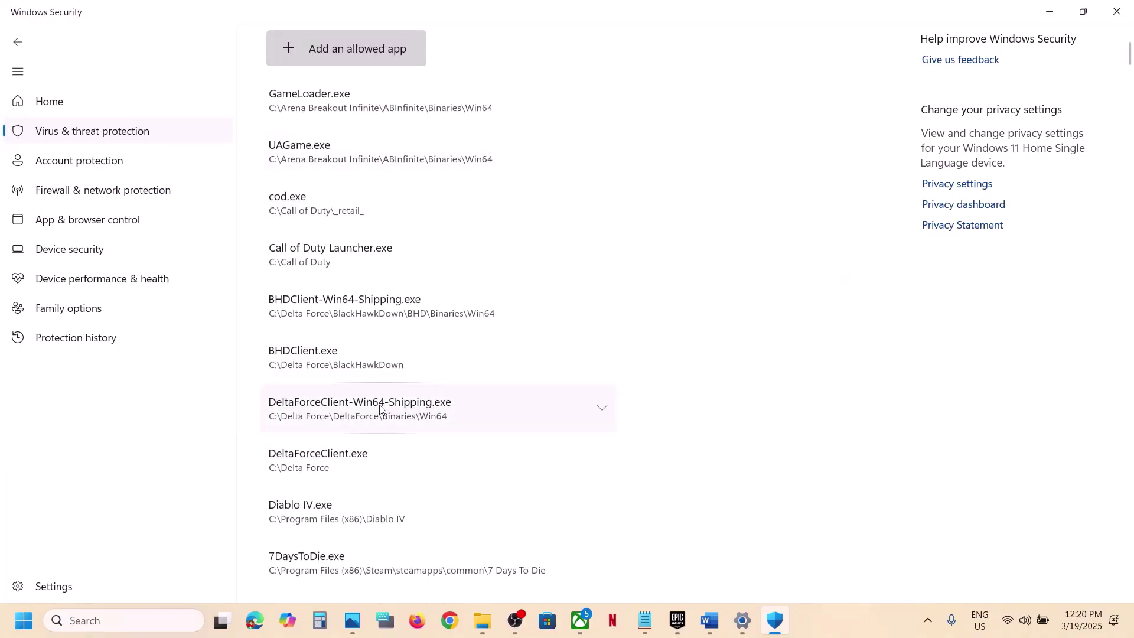
Open Windows Defender Firewall's allowed apps list from Control Panel and unlock its settings for changes
click(157, 620)
text(control)
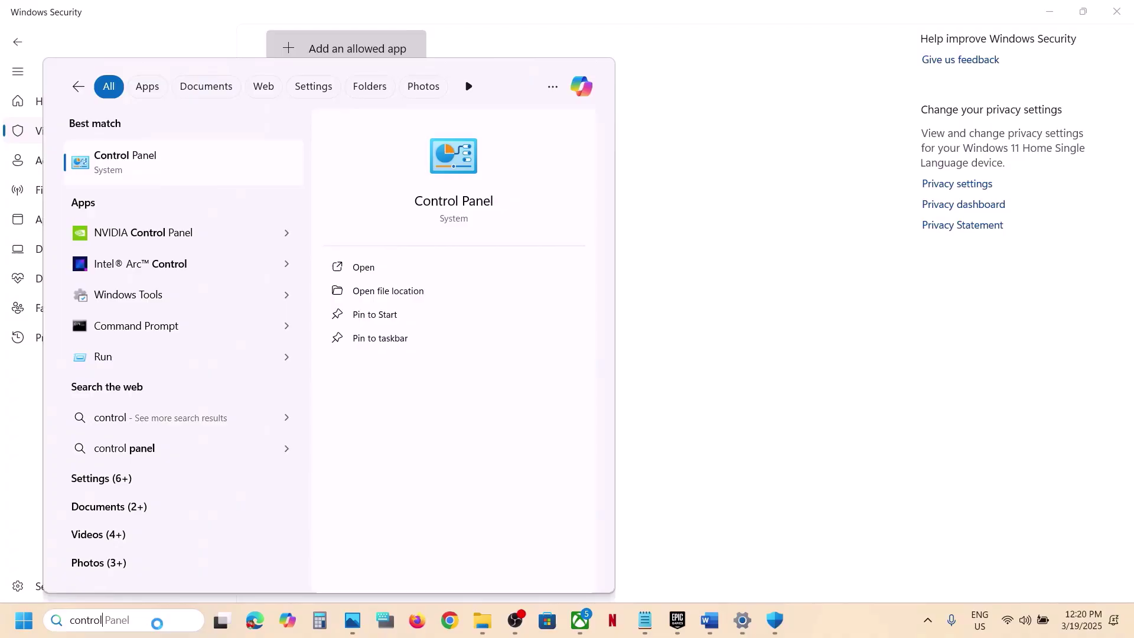
key(Return)
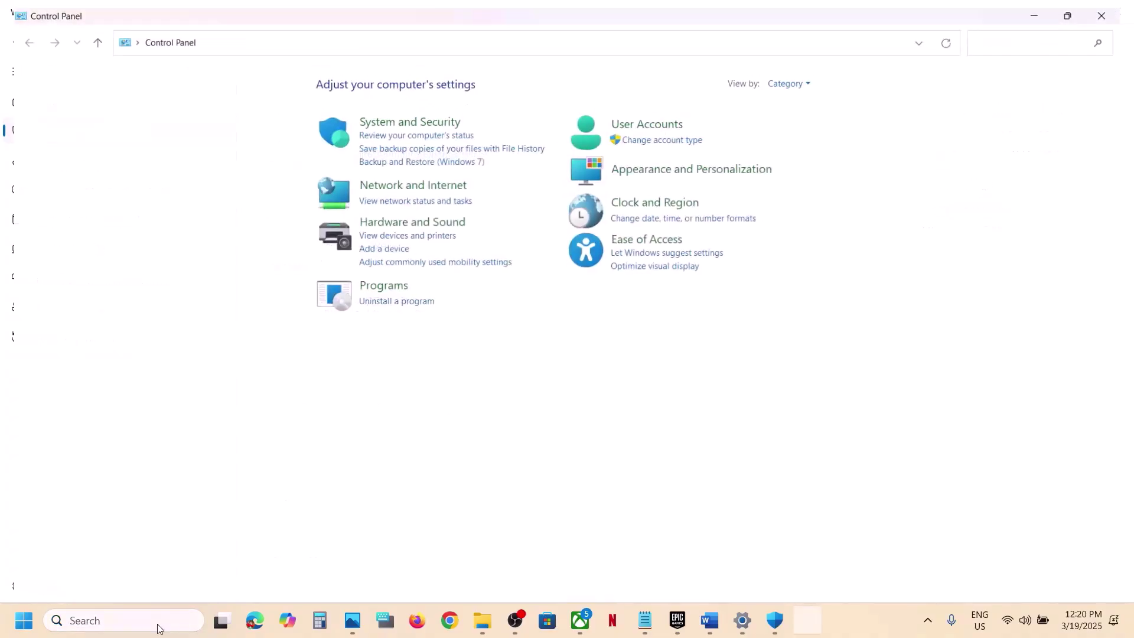
click(449, 117)
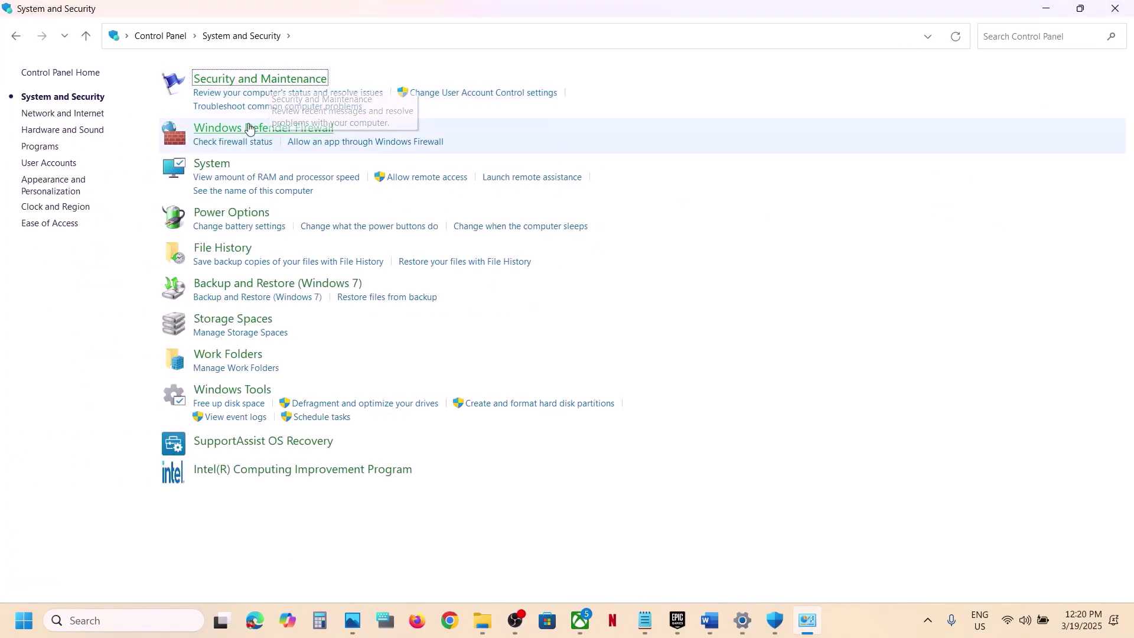
click(256, 128)
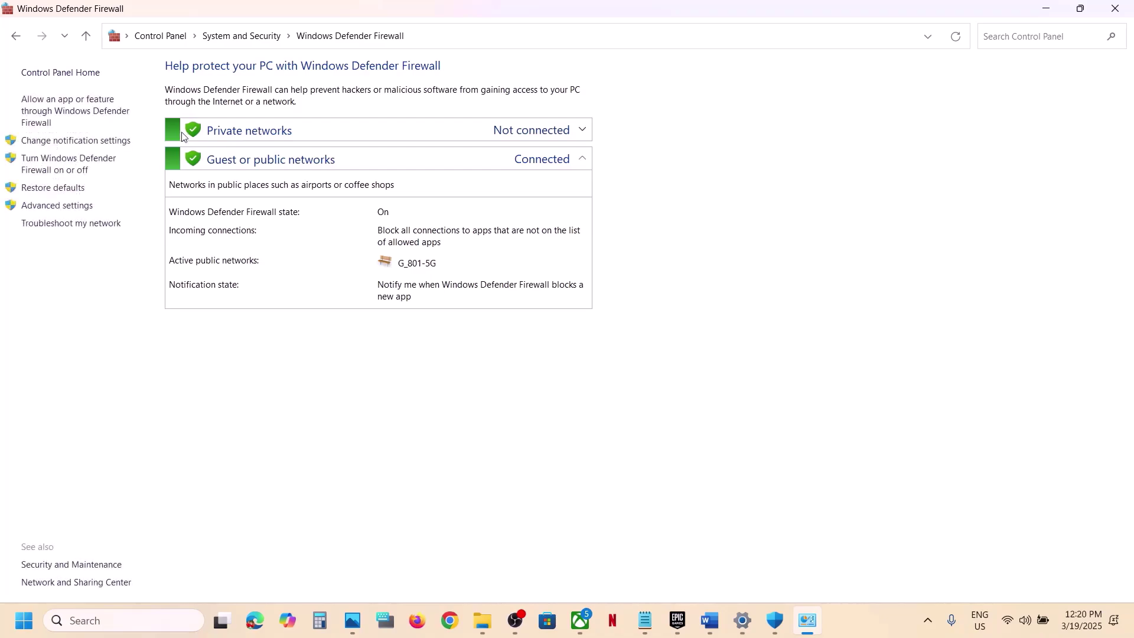
click(87, 116)
click(735, 118)
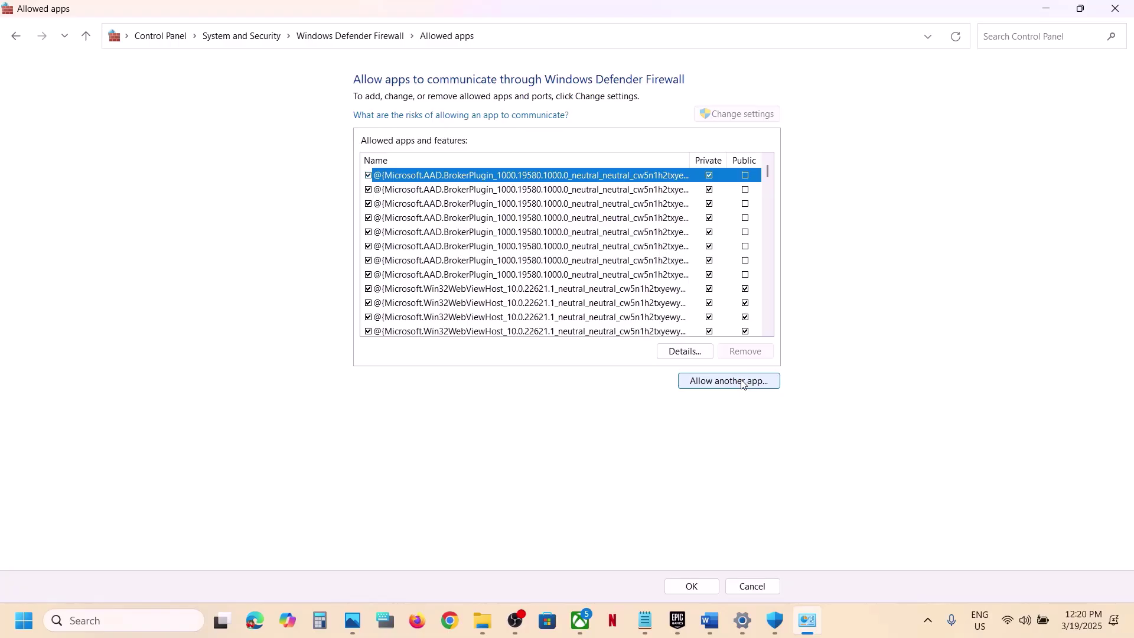
Try to add the 33Immortals application from C:\Program Files\Epic Games\ImmortalsRvFt7 to the firewall's allowed apps, and close the Add an app dialog
click(744, 385)
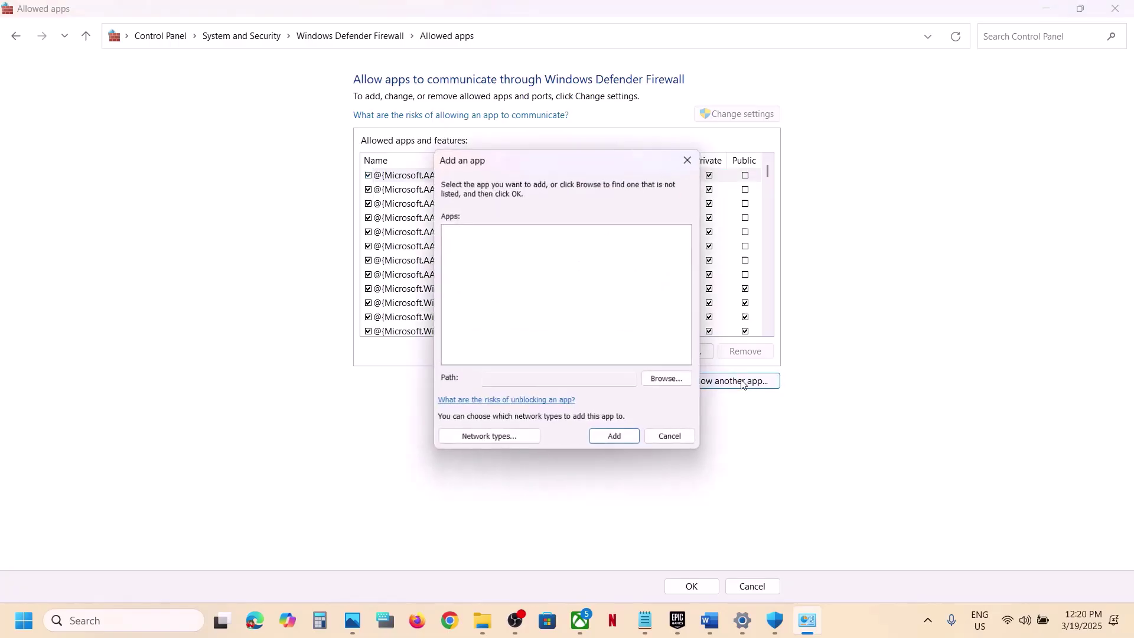
click(667, 378)
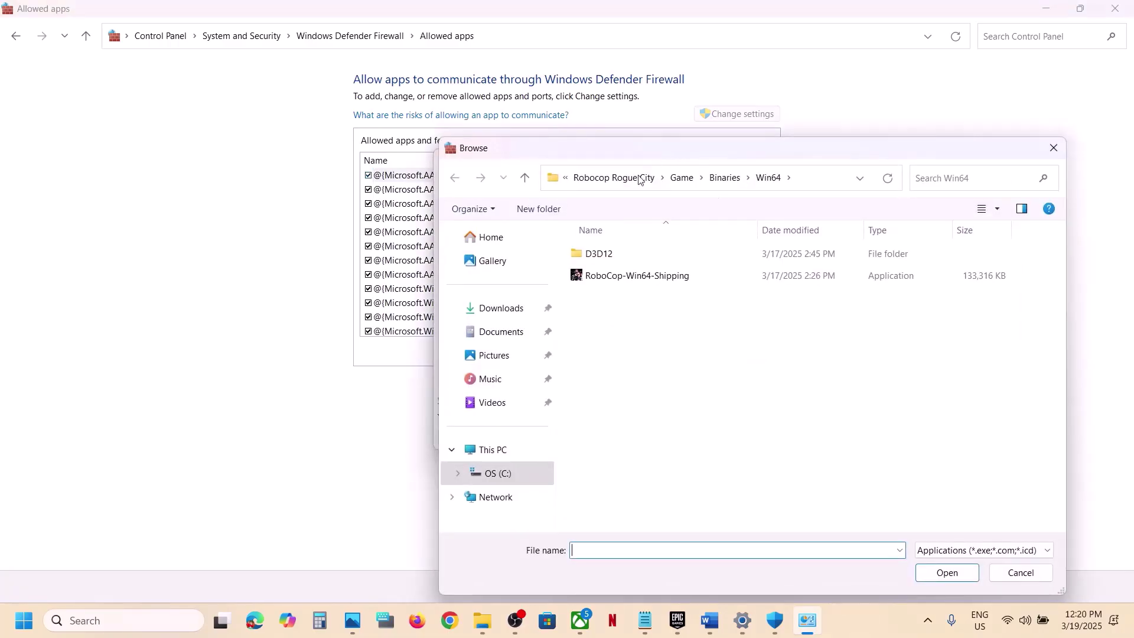
click(614, 178)
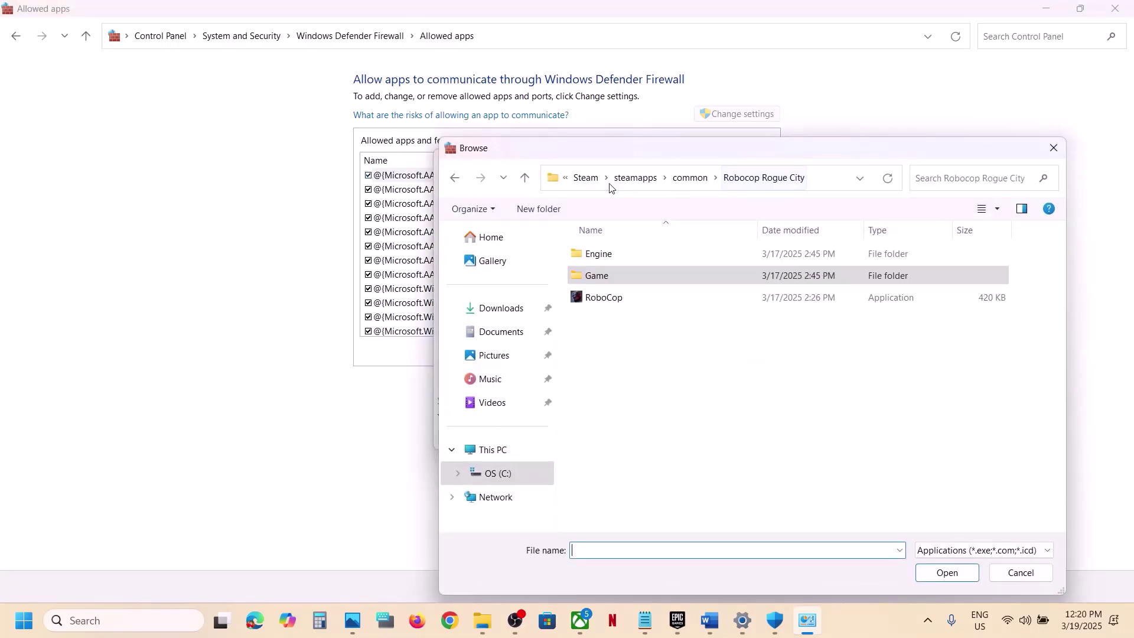
click(502, 448)
double_click(682, 261)
scroll(682, 265, down, 3)
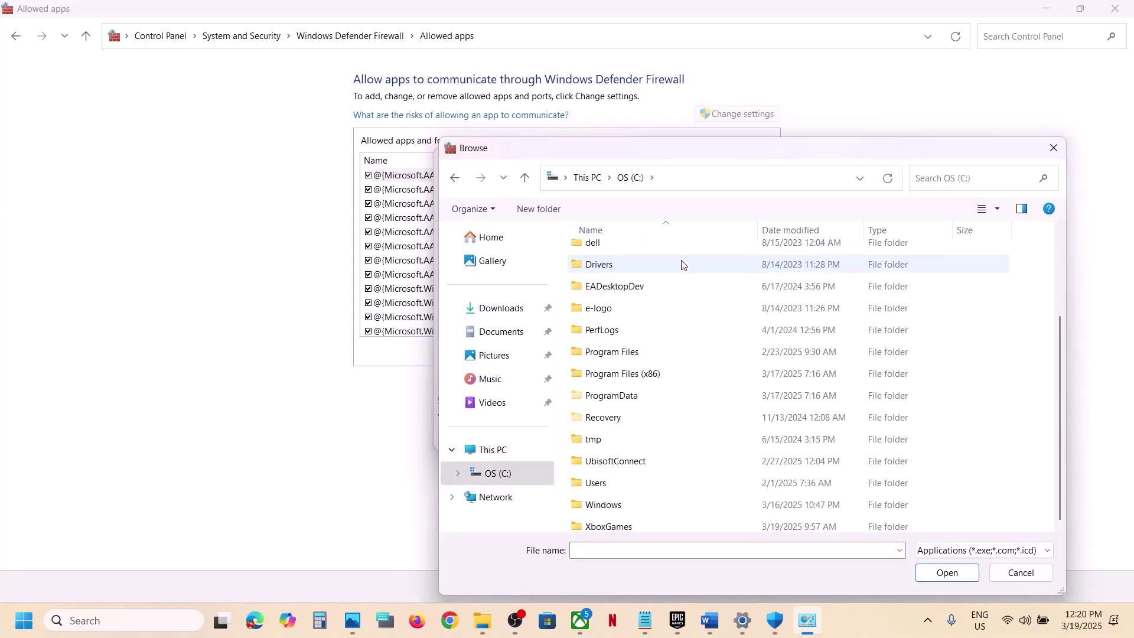
double_click(658, 352)
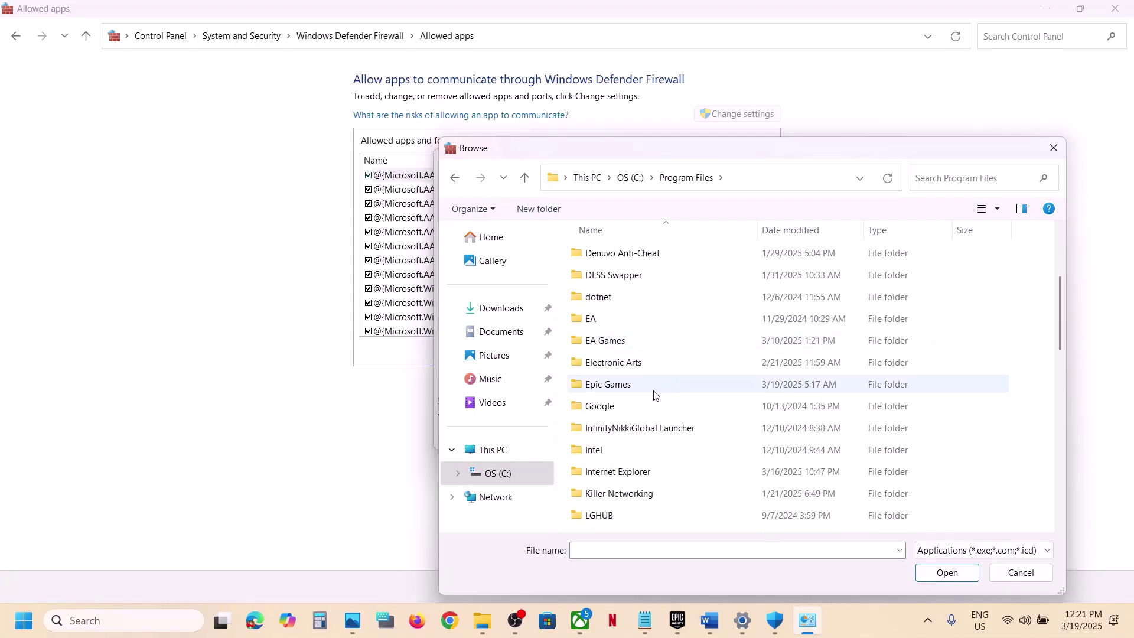
double_click(631, 384)
double_click(628, 275)
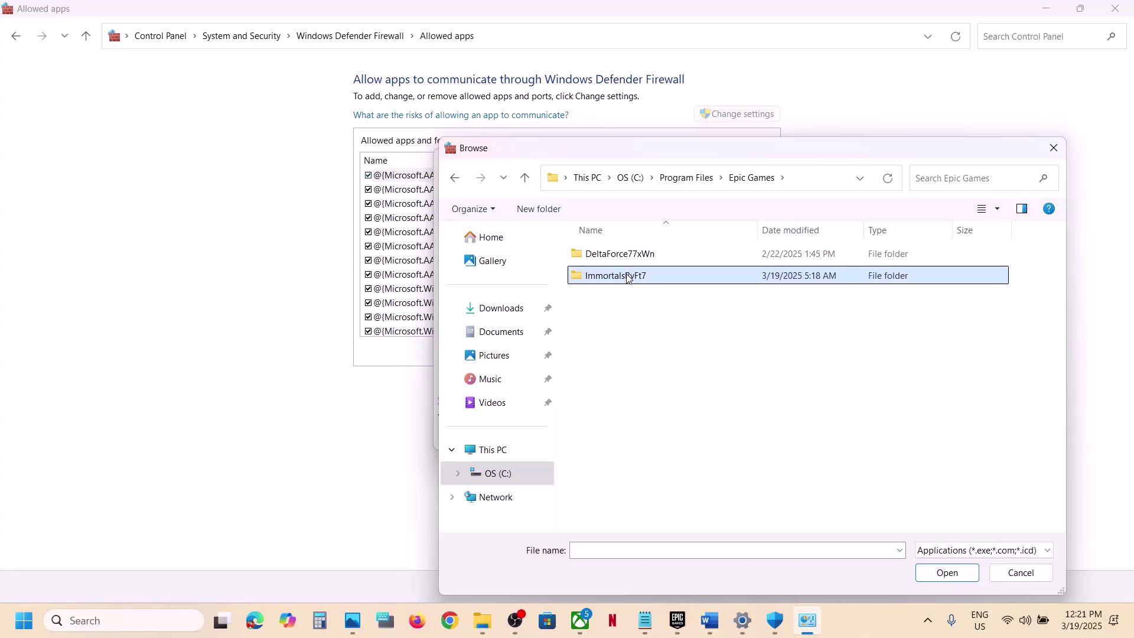
click(644, 320)
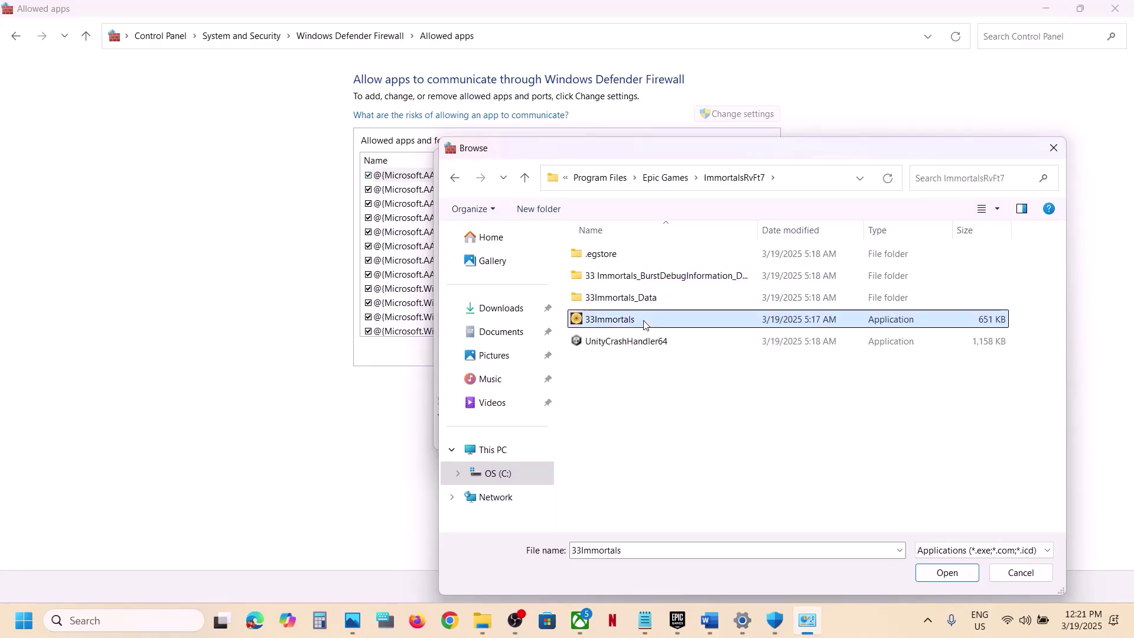
click(949, 572)
click(619, 441)
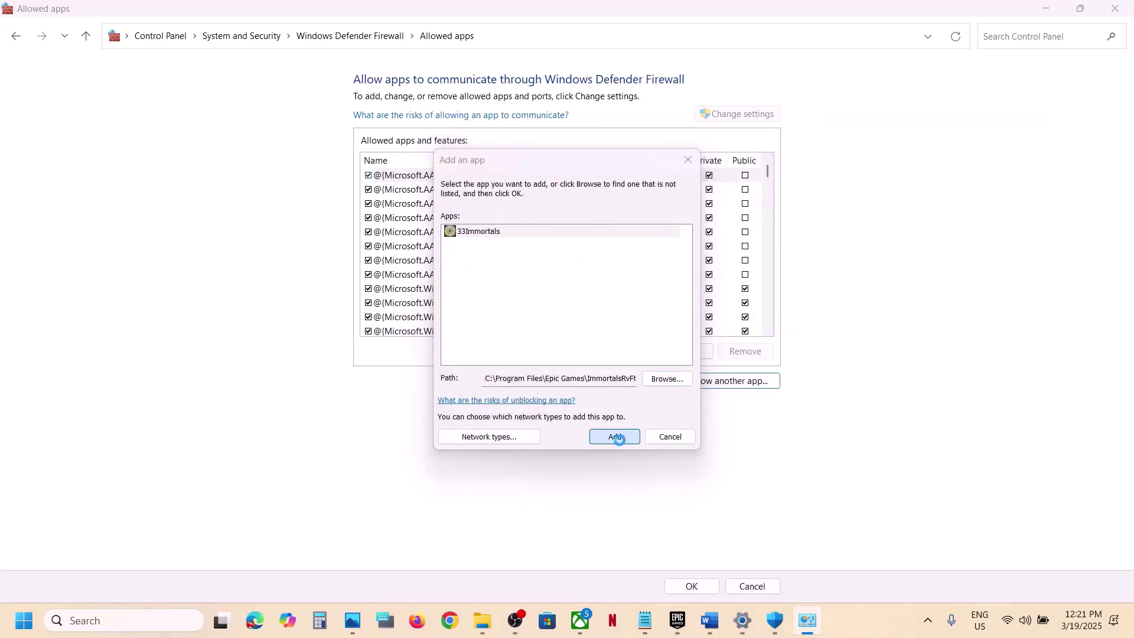
click(651, 362)
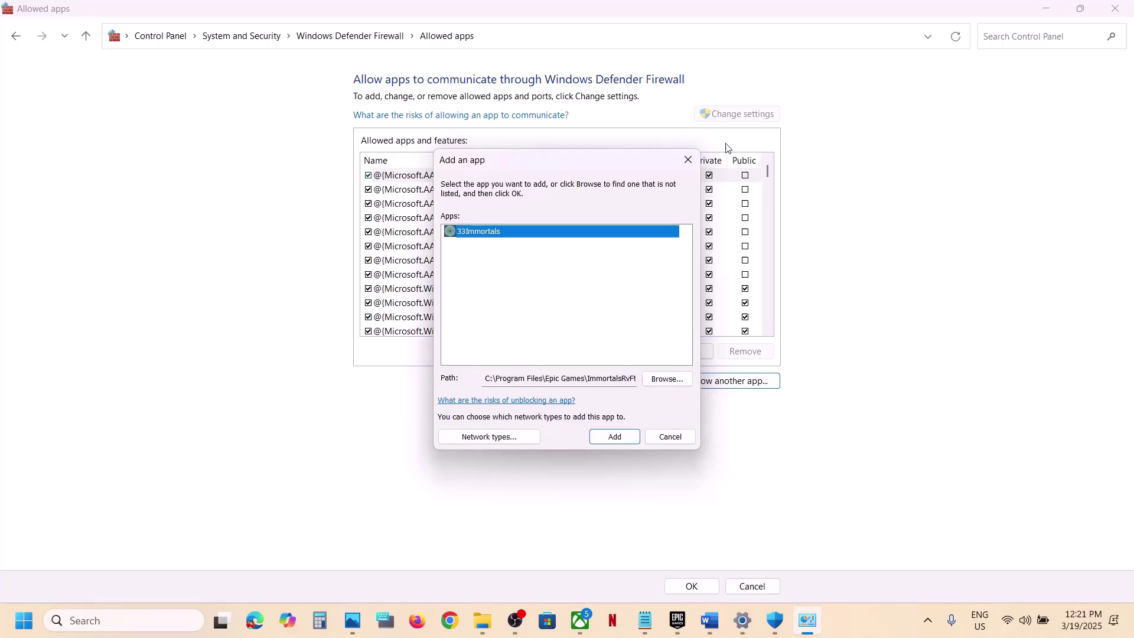
click(687, 157)
Allow both 33 Immortals entries through the firewall on private networks and save the allowed apps list
click(435, 318)
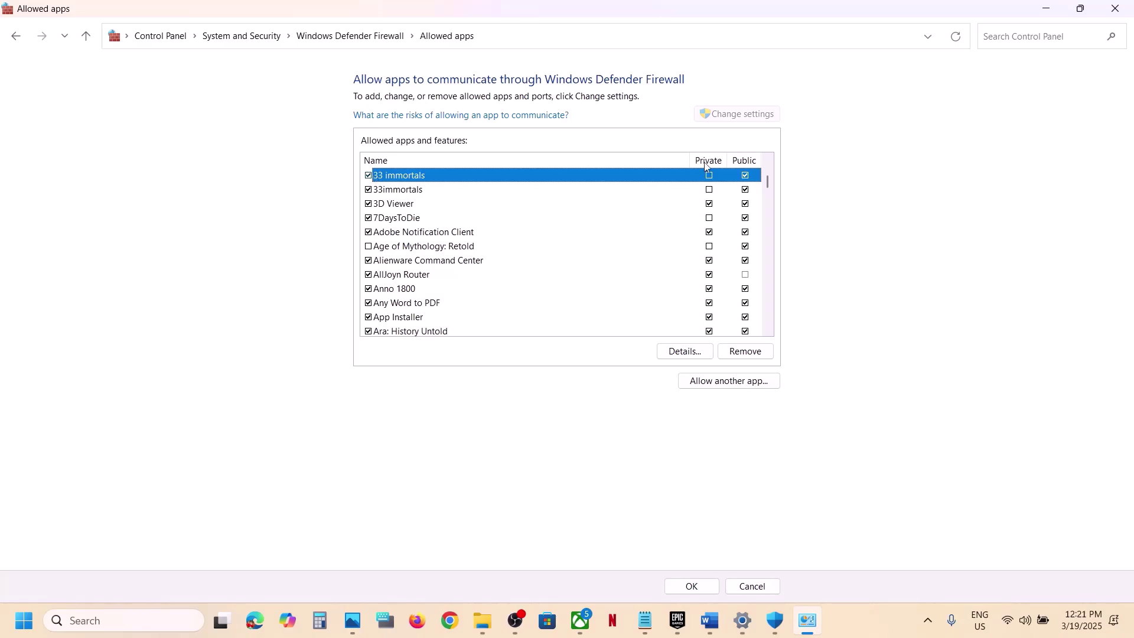
click(711, 190)
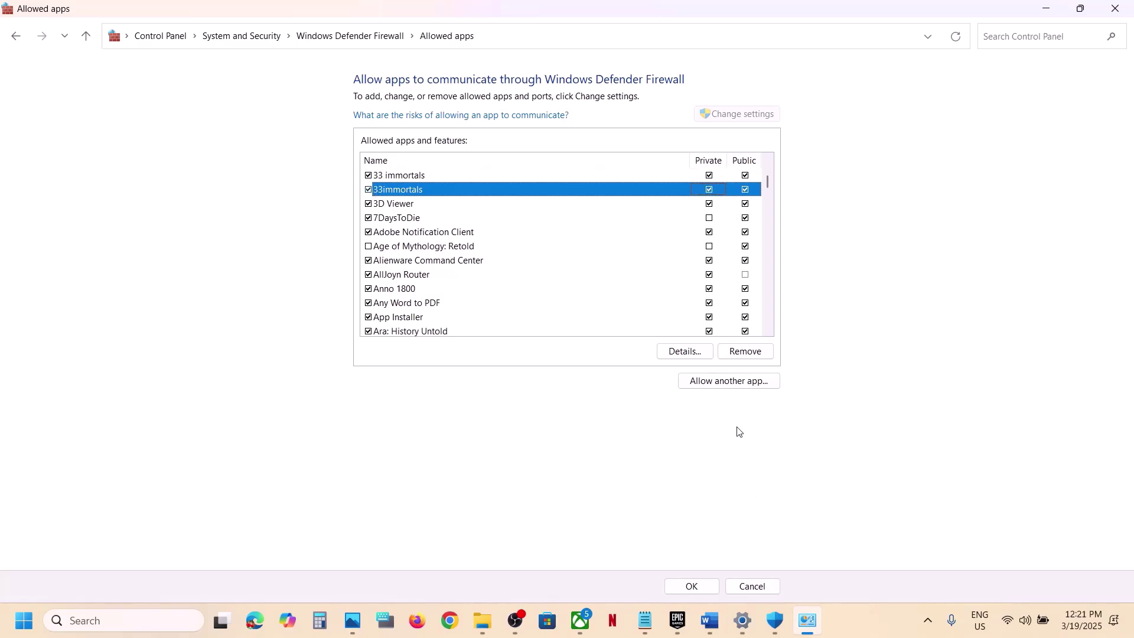
click(703, 583)
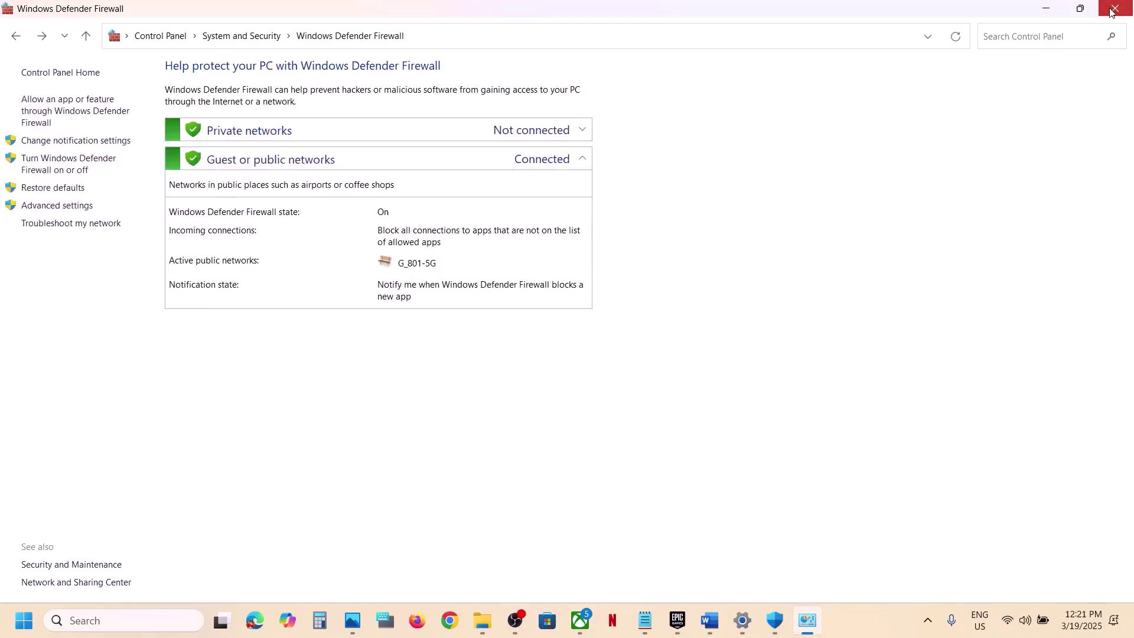
Close Control Panel, Windows Security and Settings, and highlight the Step 4 instruction on renaming or deleting the save game files in the Word notes
click(1108, 12)
click(1123, 10)
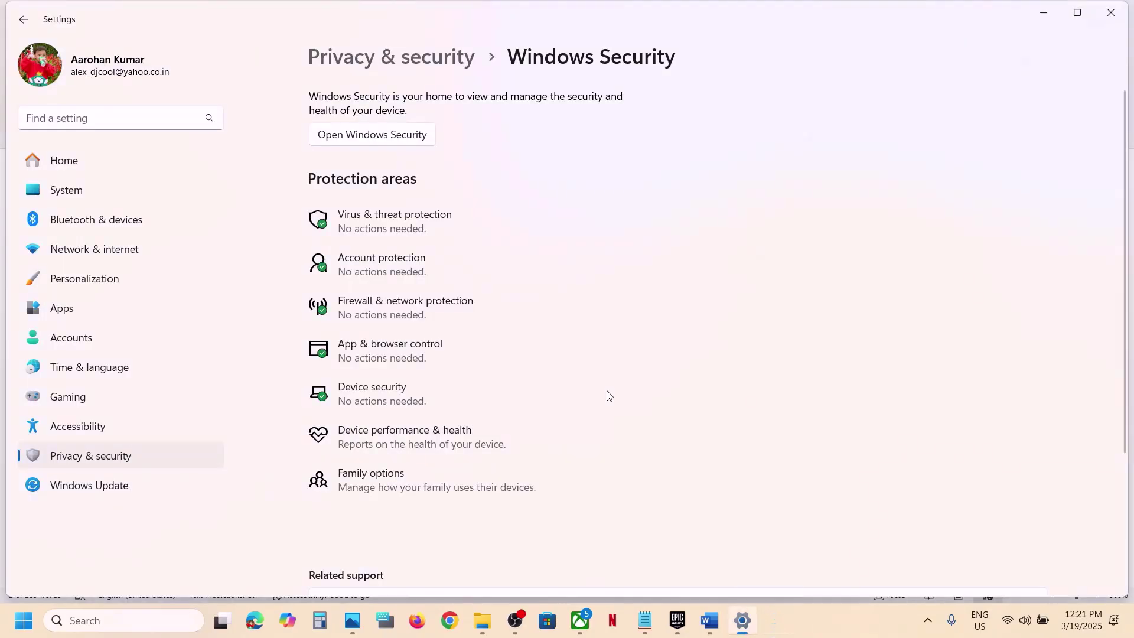
click(1111, 13)
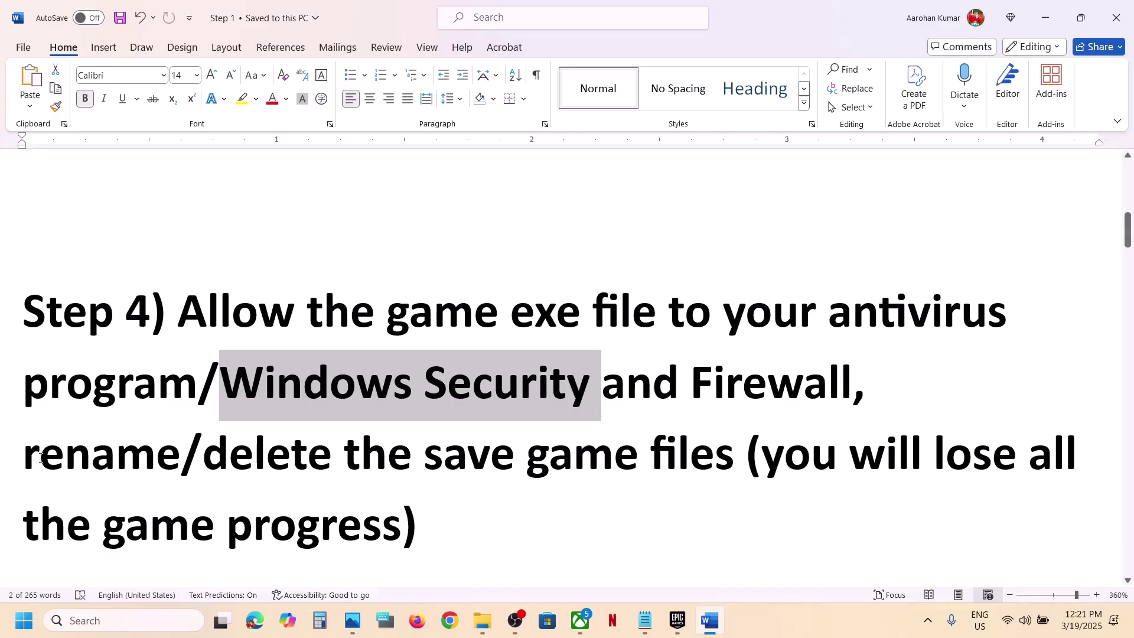
drag(36, 456, 804, 447)
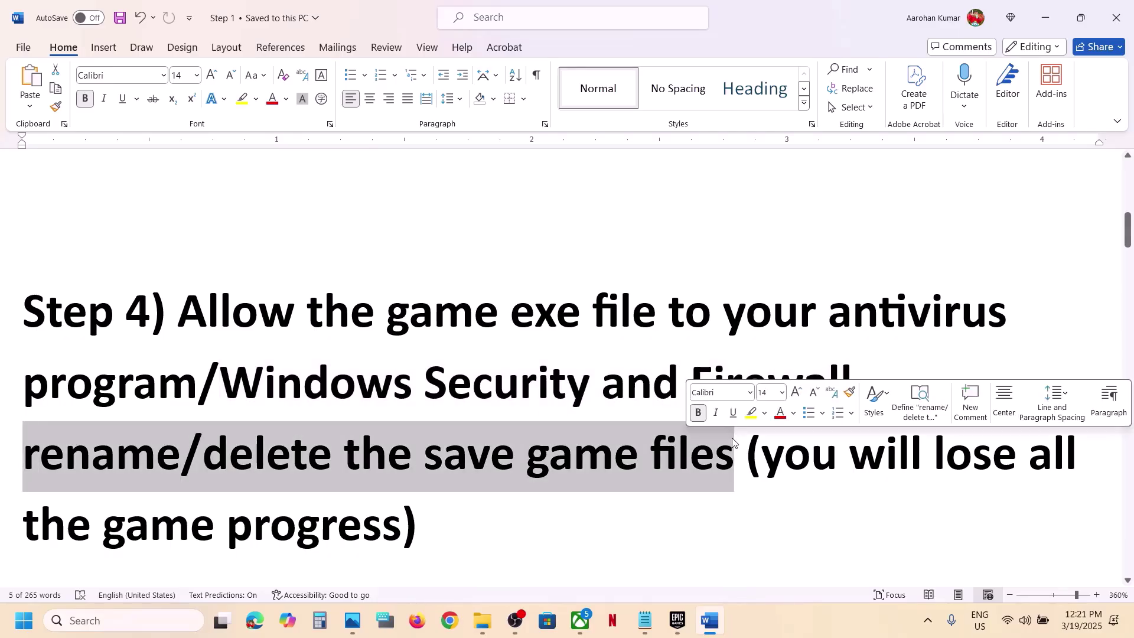
scroll(803, 390, down, 1)
drag(804, 391, 431, 459)
click(431, 460)
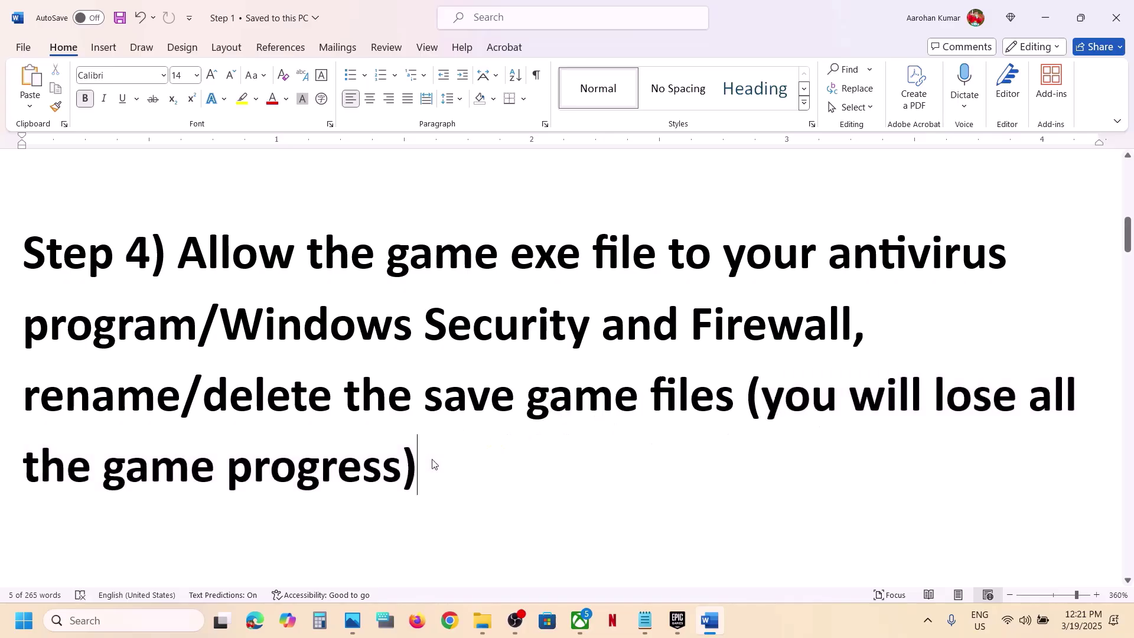
Switch to File Explorer and open the user's profile folder under C:\Users
click(482, 625)
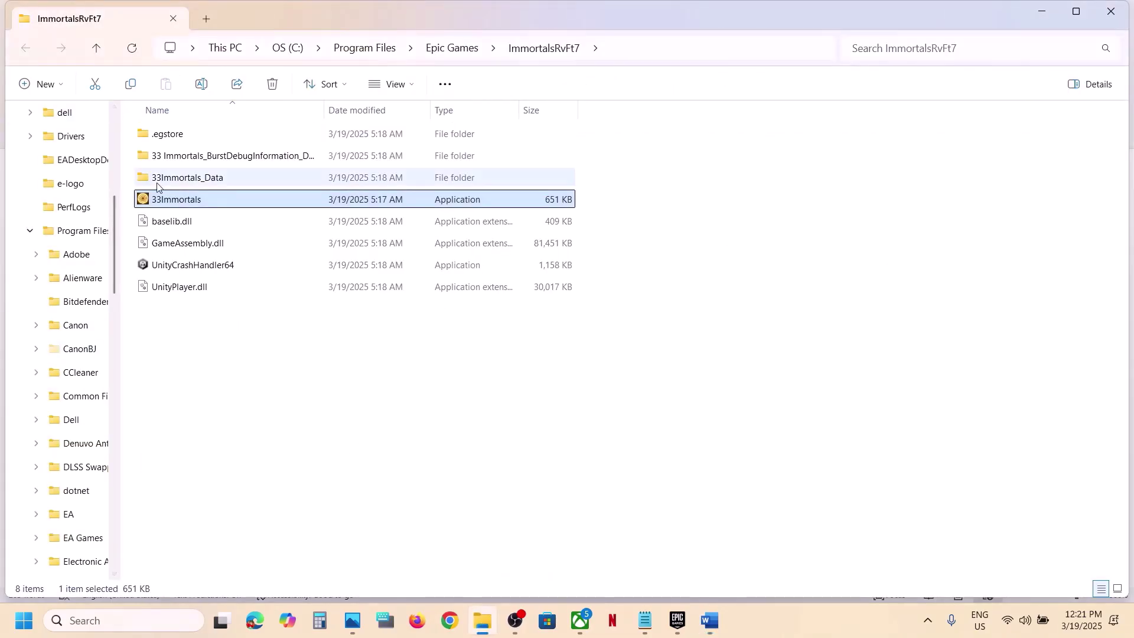
click(223, 49)
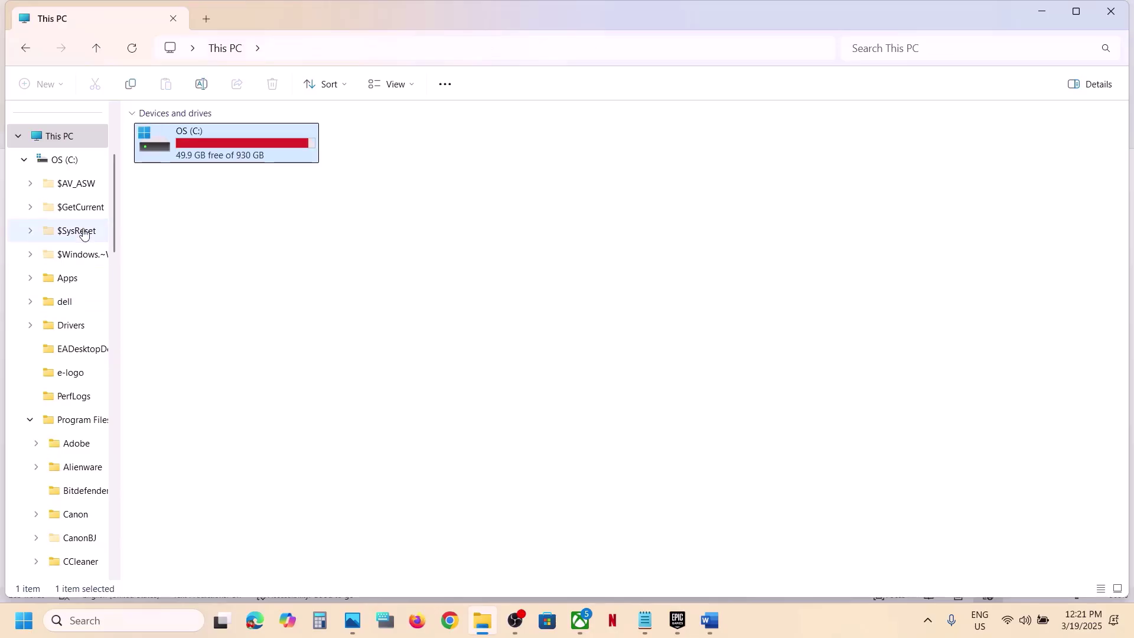
scroll(83, 230, up, 2)
click(24, 255)
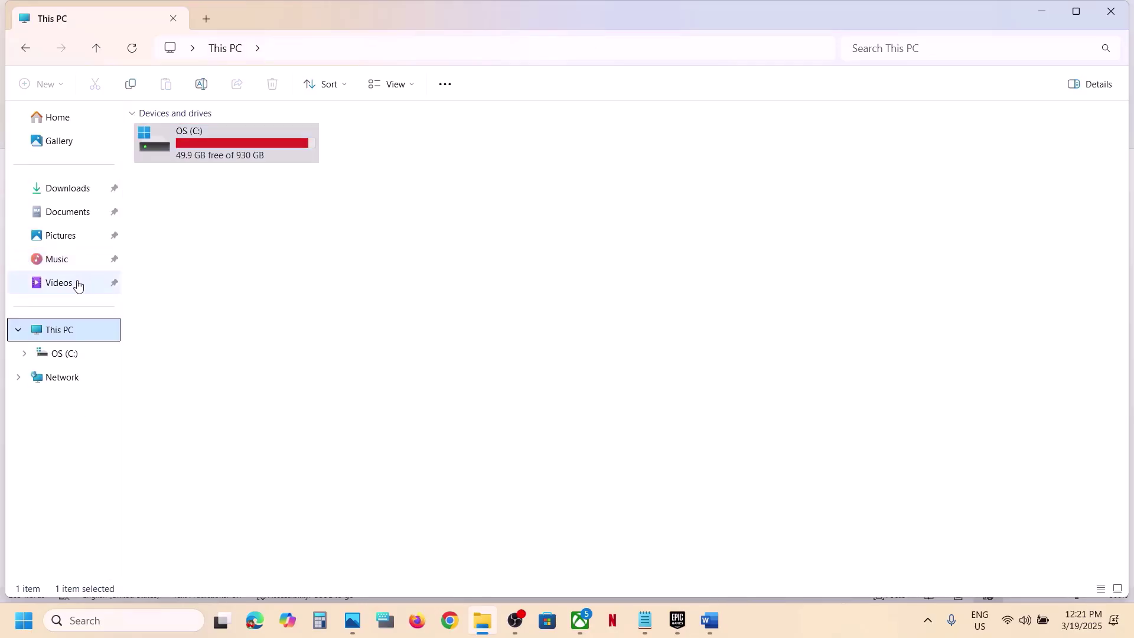
click(57, 329)
double_click(227, 142)
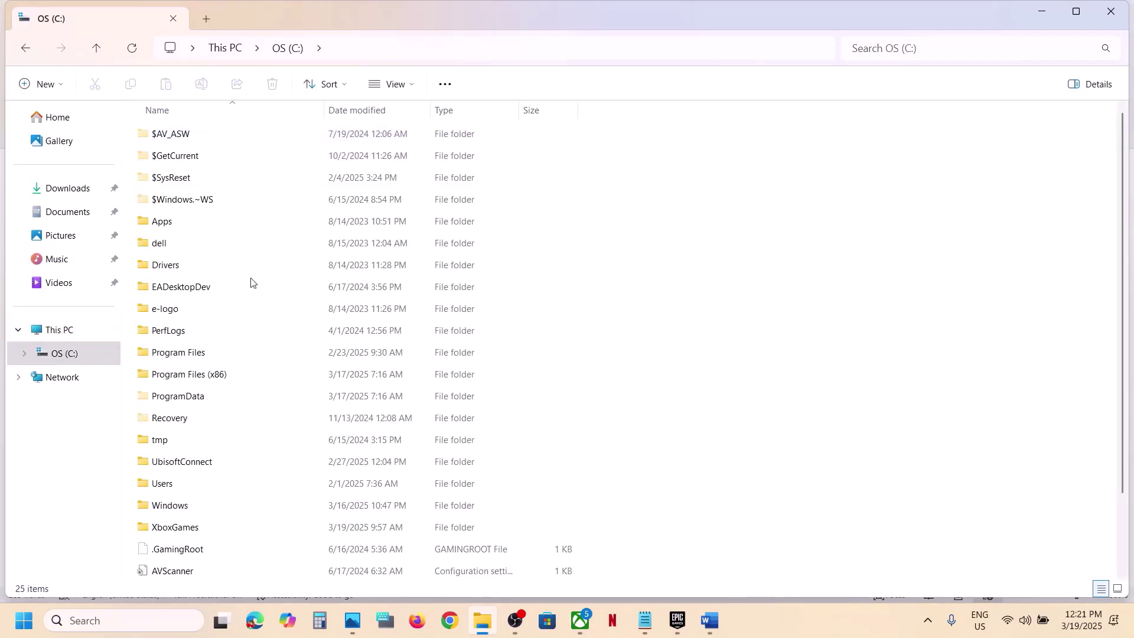
scroll(250, 281, down, 3)
double_click(177, 398)
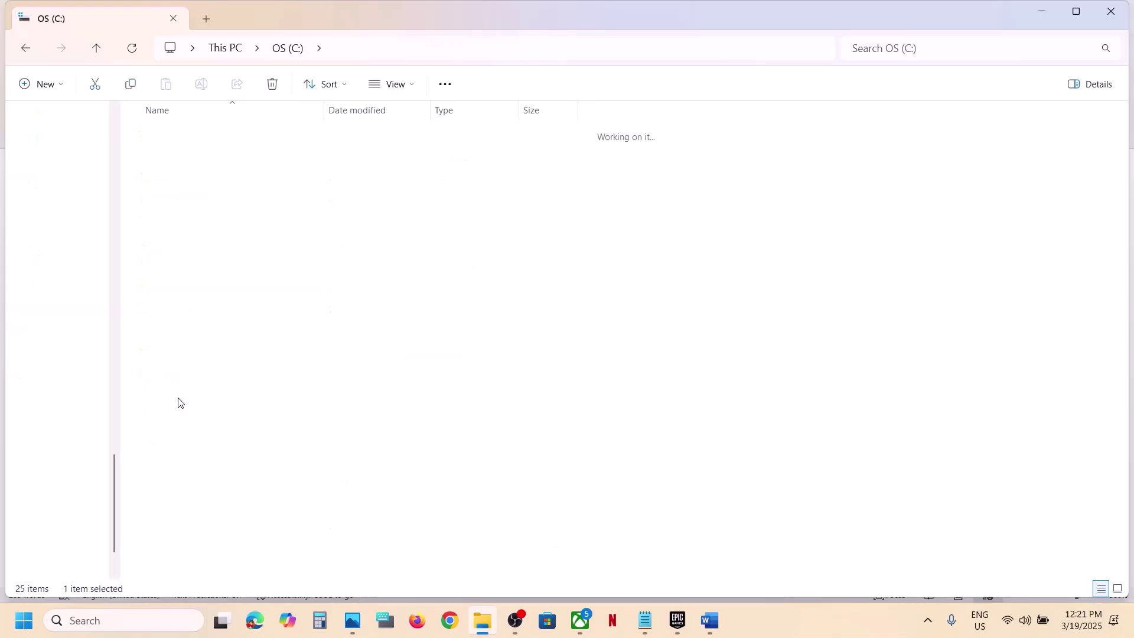
click(188, 138)
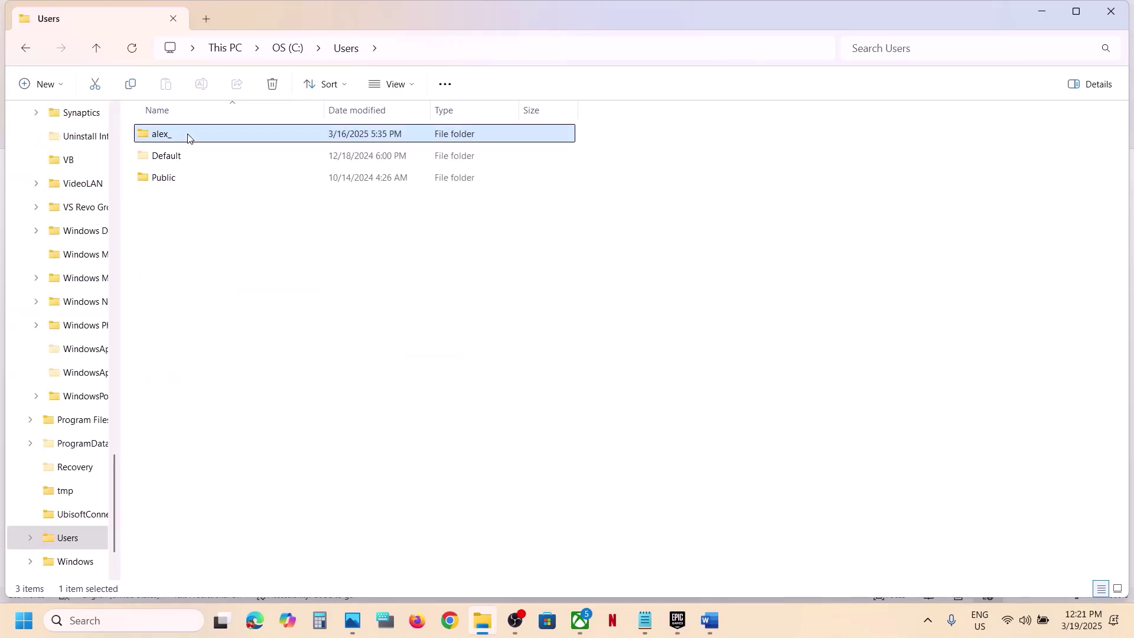
double_click(187, 138)
Check the Hidden items display option for the AppData folder, and open AppData\LocalLow
click(192, 292)
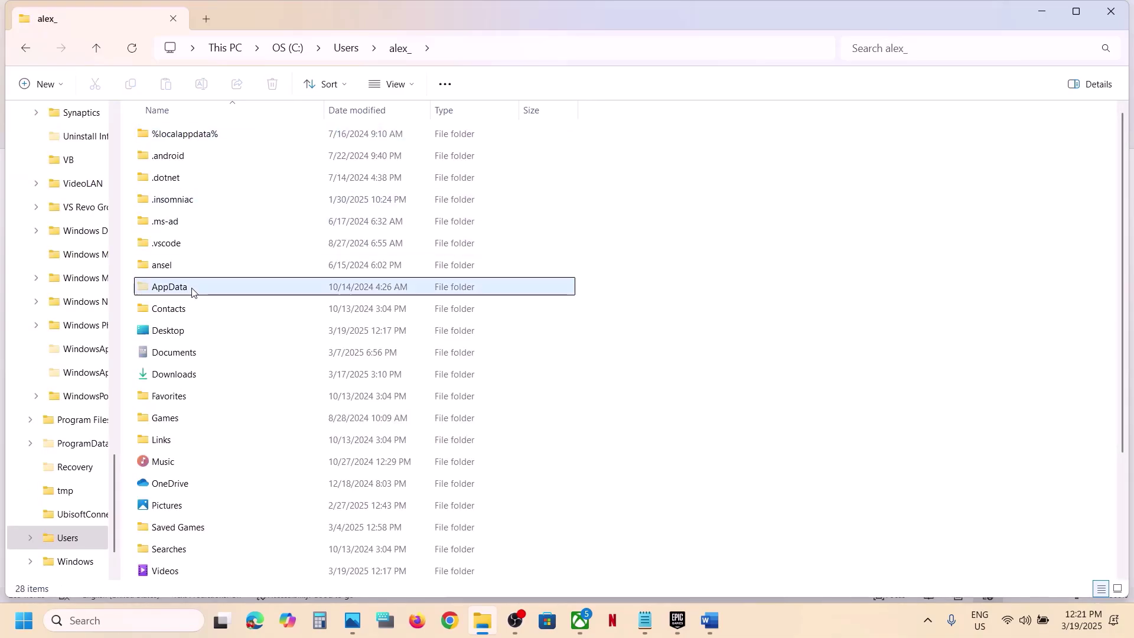
click(399, 84)
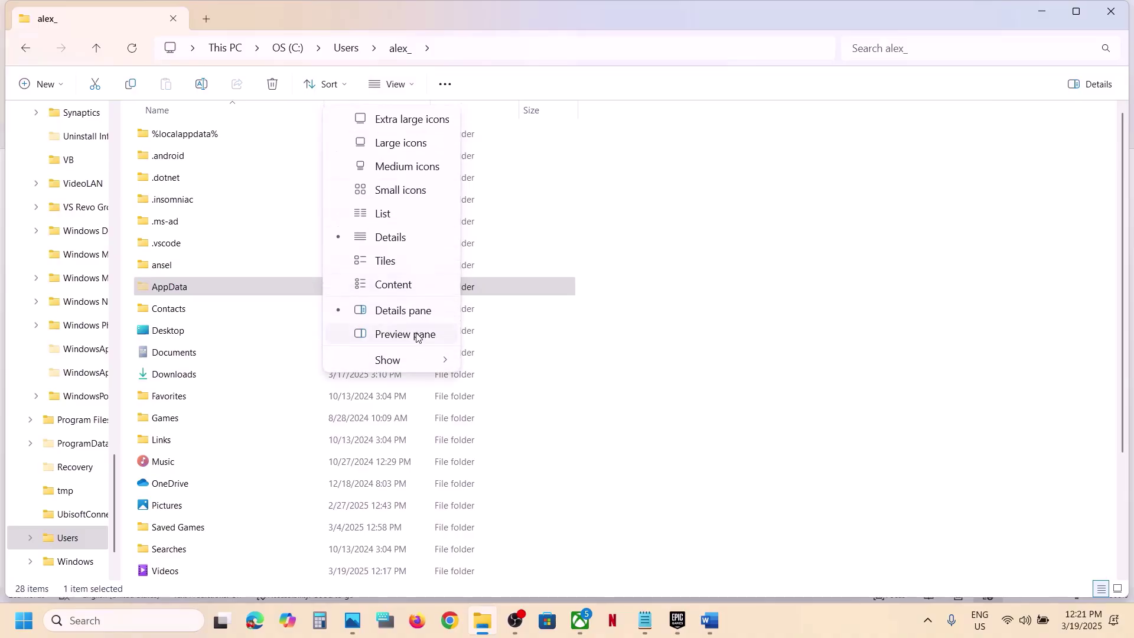
mouse_move(405, 360)
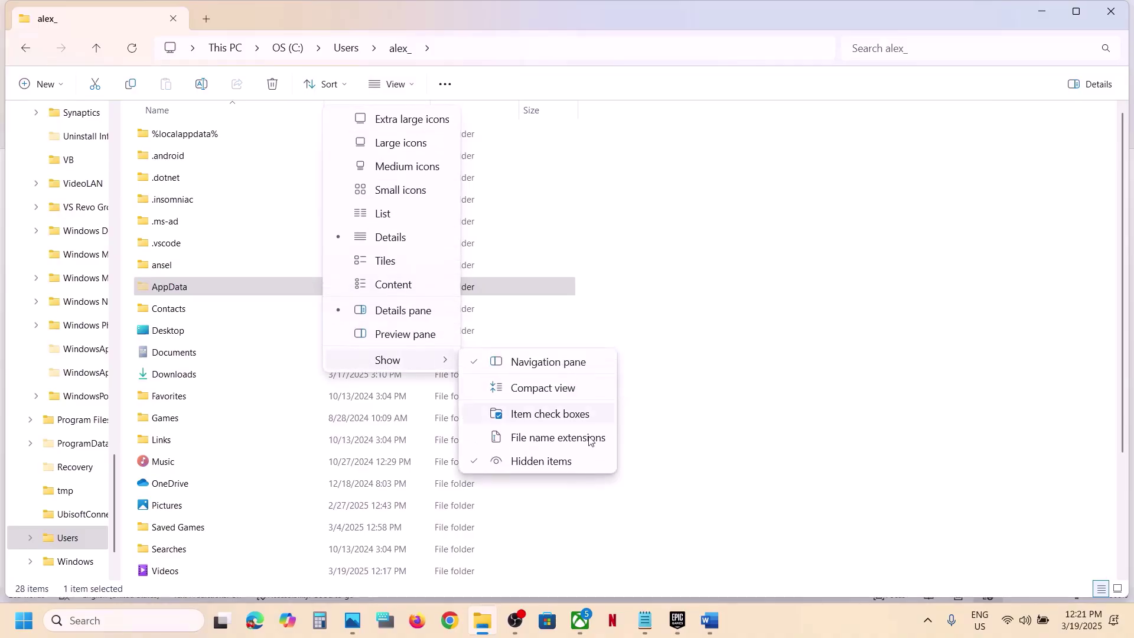
click(168, 291)
double_click(169, 291)
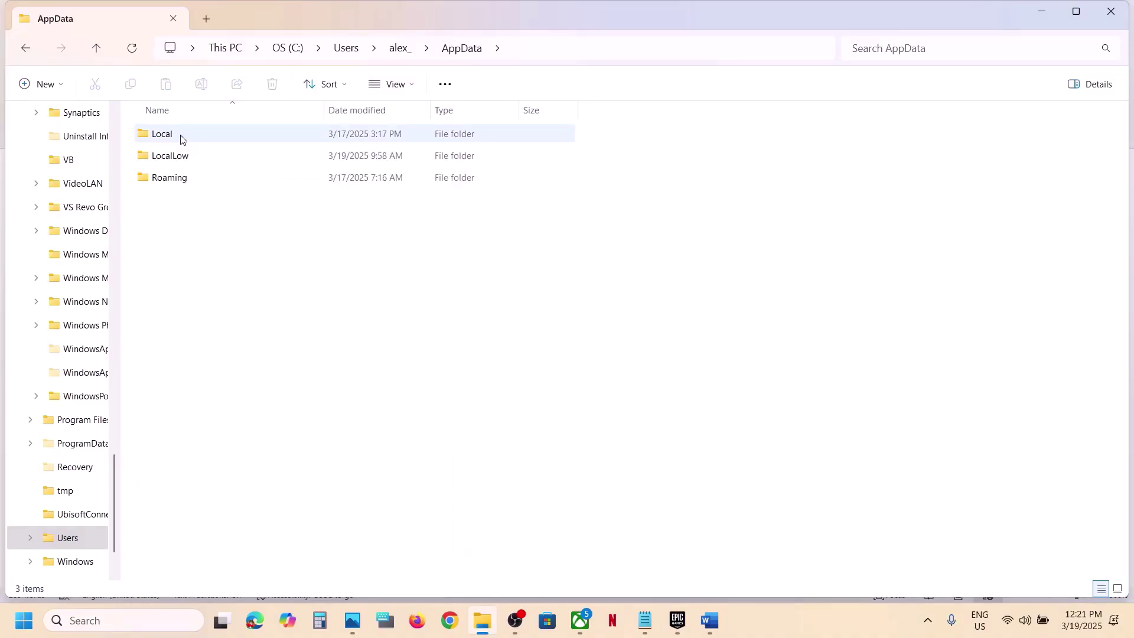
double_click(174, 156)
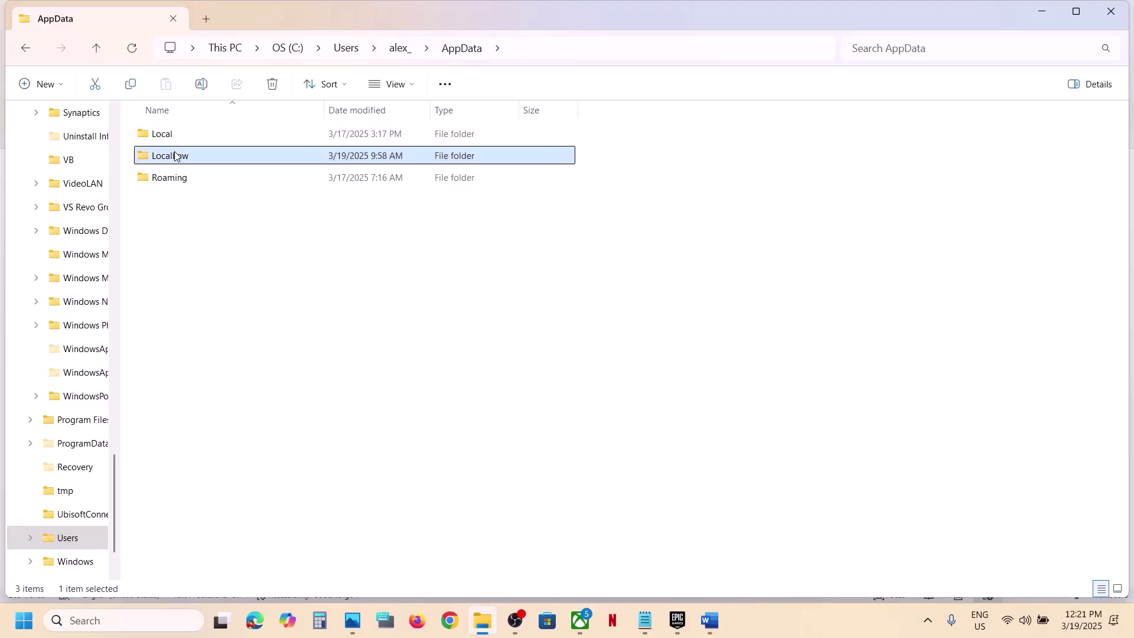
Back up the Thunder Lotus folder by copying it from AppData\LocalLow to the desktop
scroll(359, 343, down, 15)
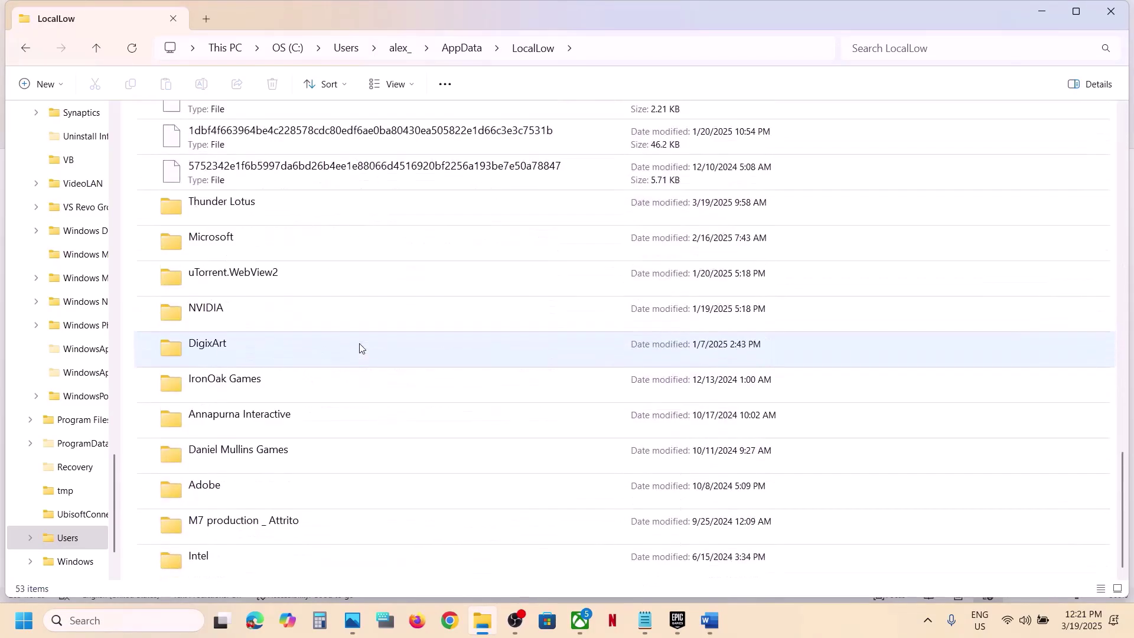
scroll(287, 260, up, 2)
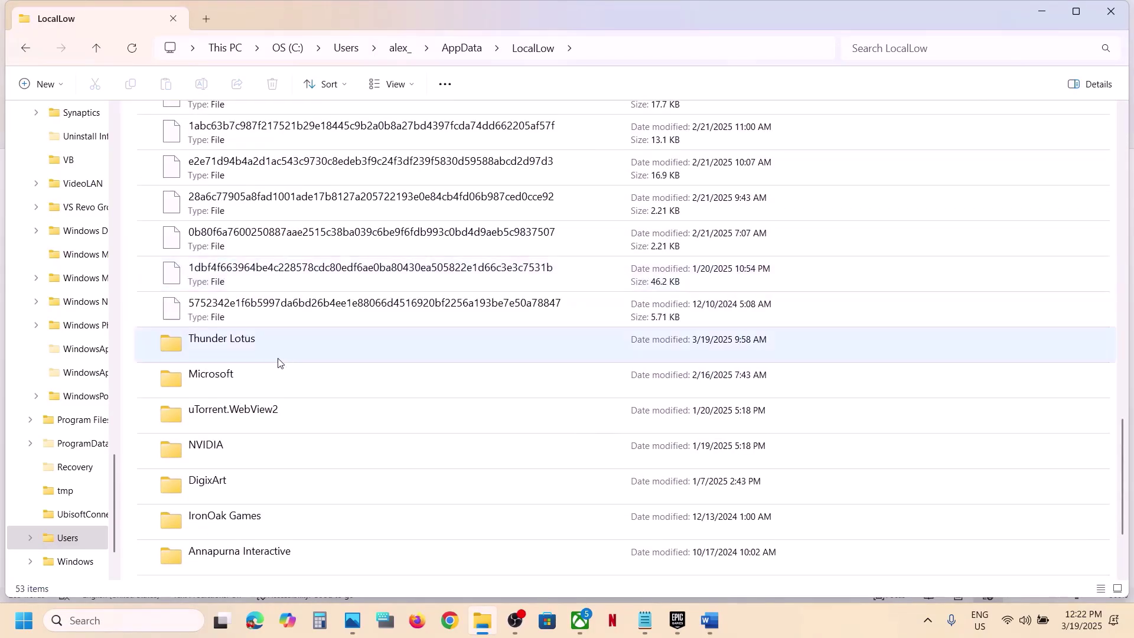
right_click(239, 353)
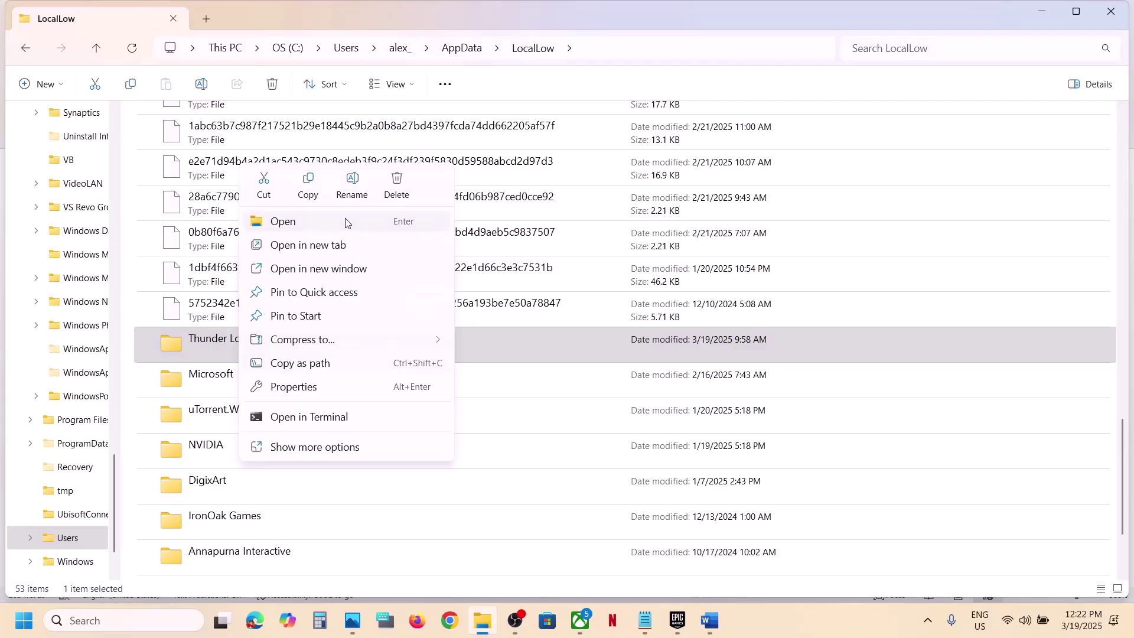
click(311, 188)
key(super+d)
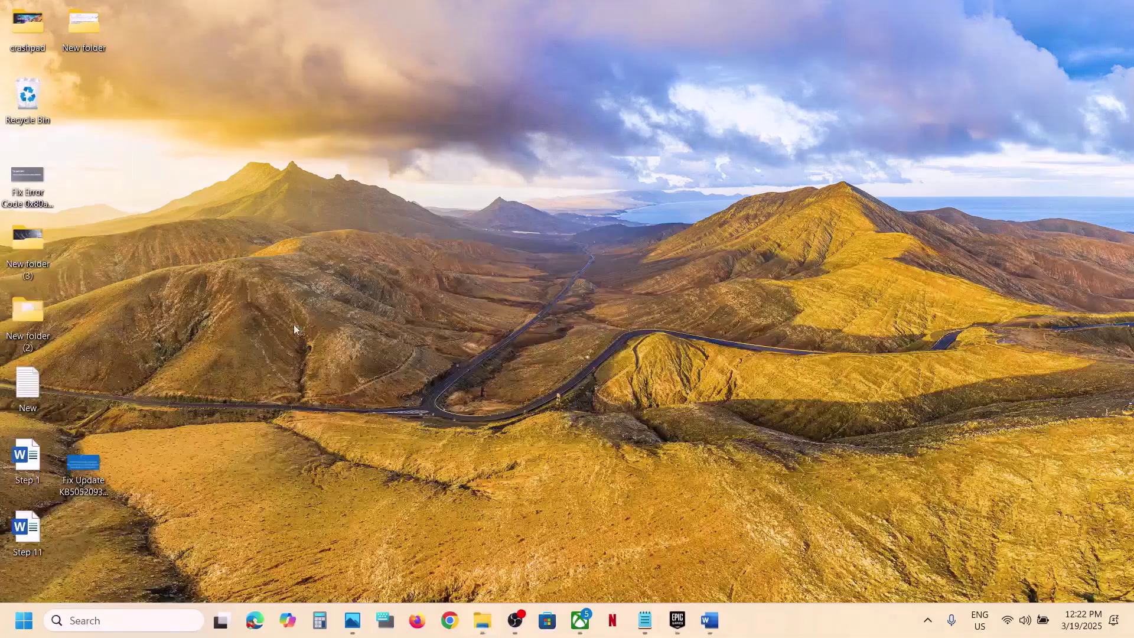
key(ctrl+v)
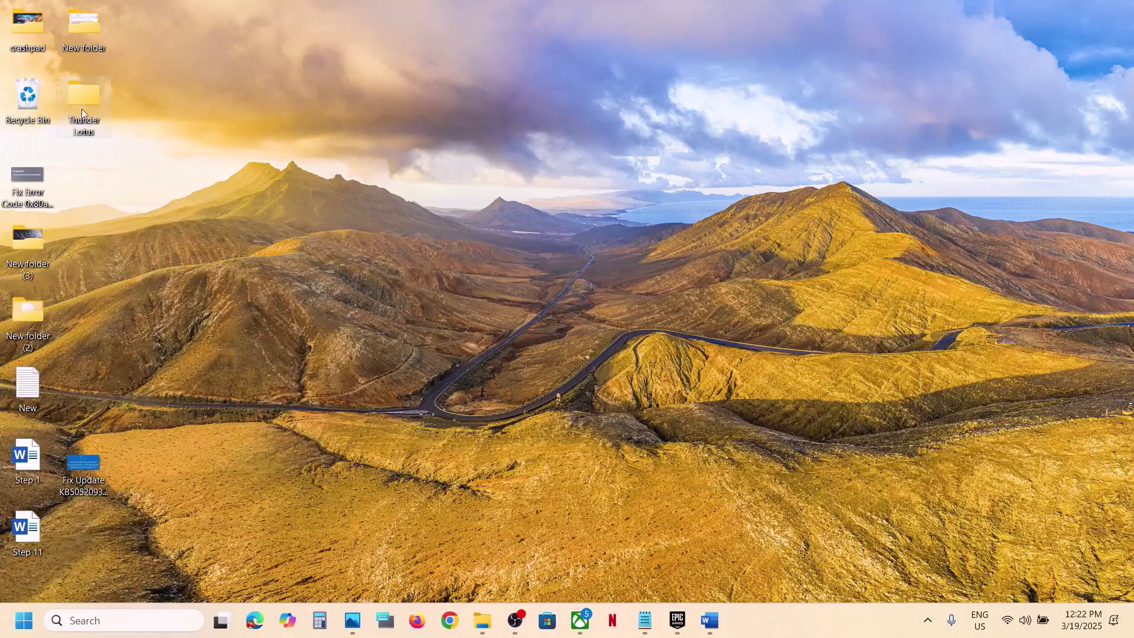
Return to the LocalLow folder in File Explorer and open the original Thunder Lotus folder
click(483, 621)
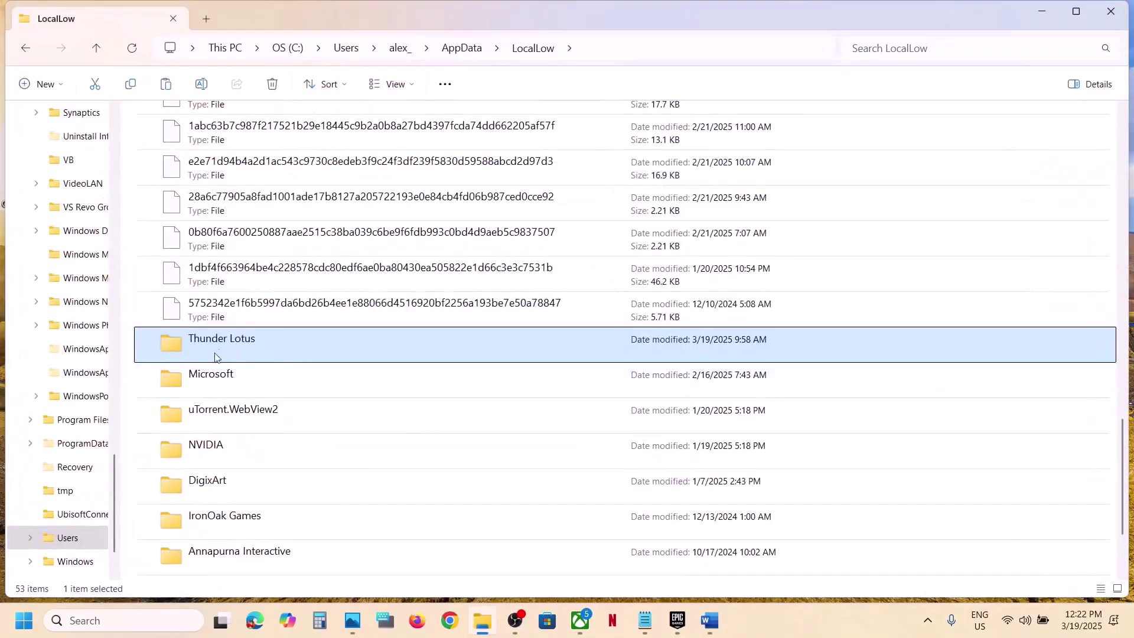
right_click(211, 357)
click(198, 349)
double_click(197, 349)
Rename the 33 Immortals save folder inside Thunder Lotus as 33 Immortals.old
click(180, 140)
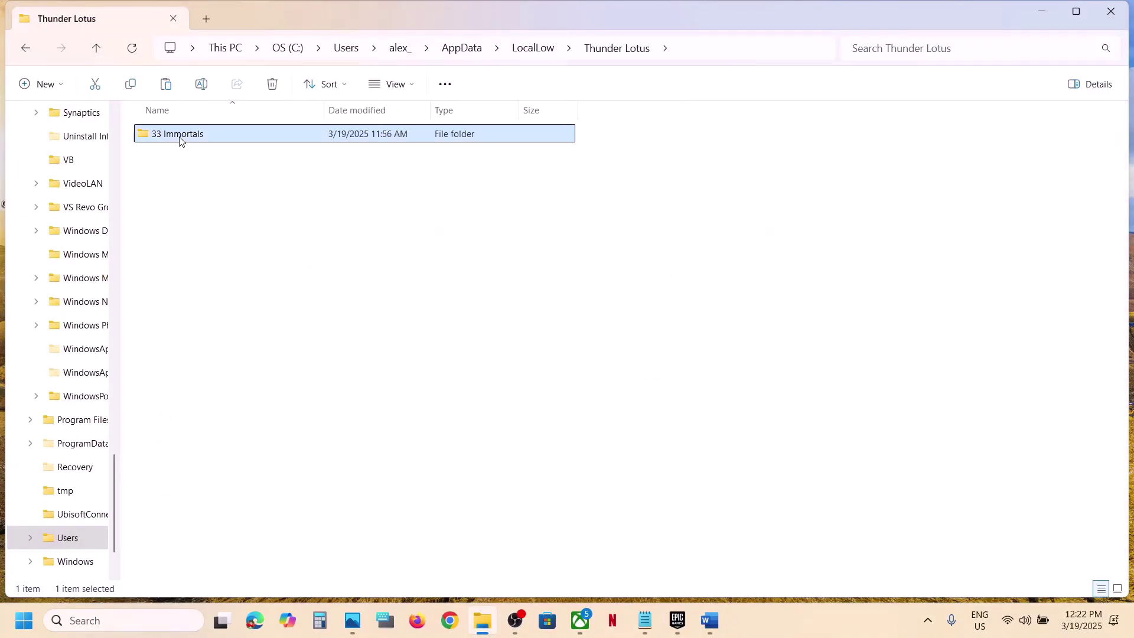
right_click(203, 140)
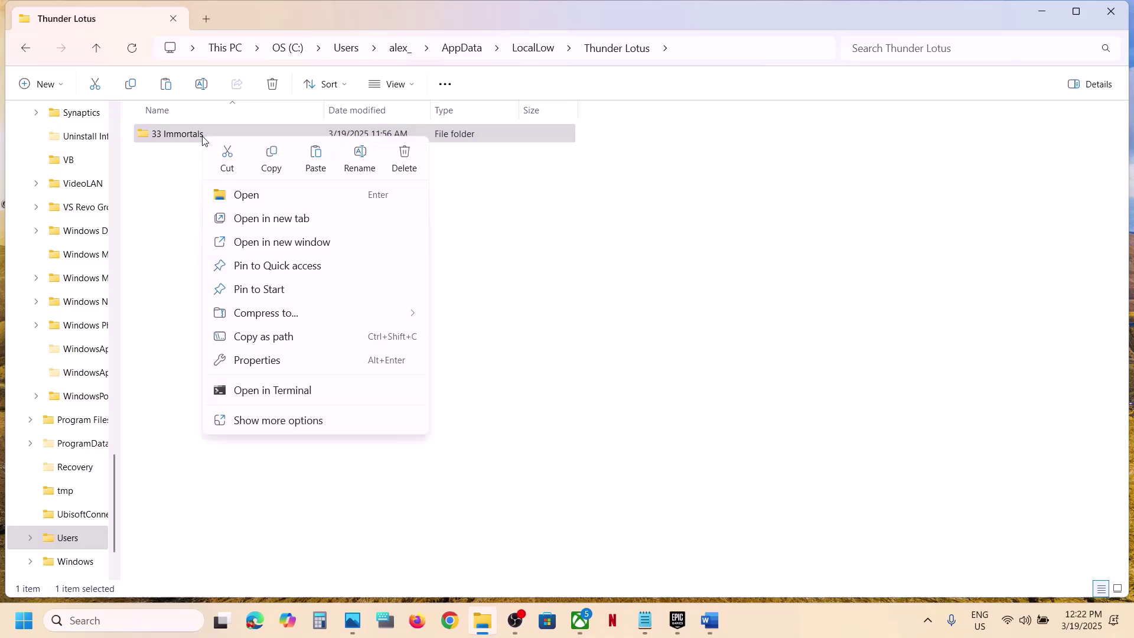
click(359, 154)
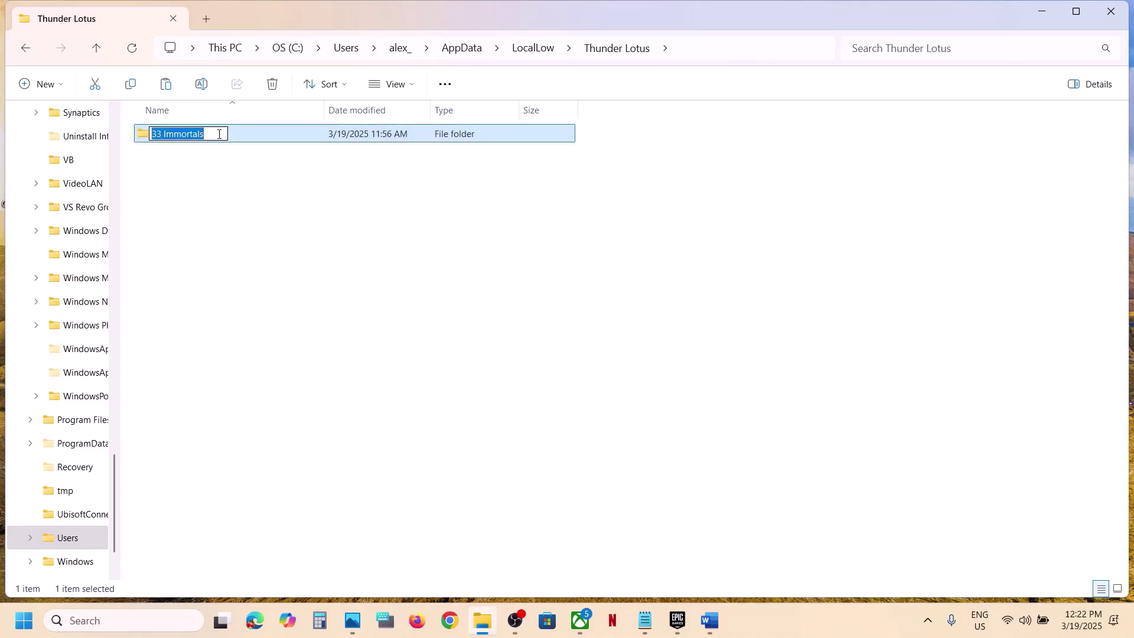
click(219, 134)
text(.old)
click(357, 291)
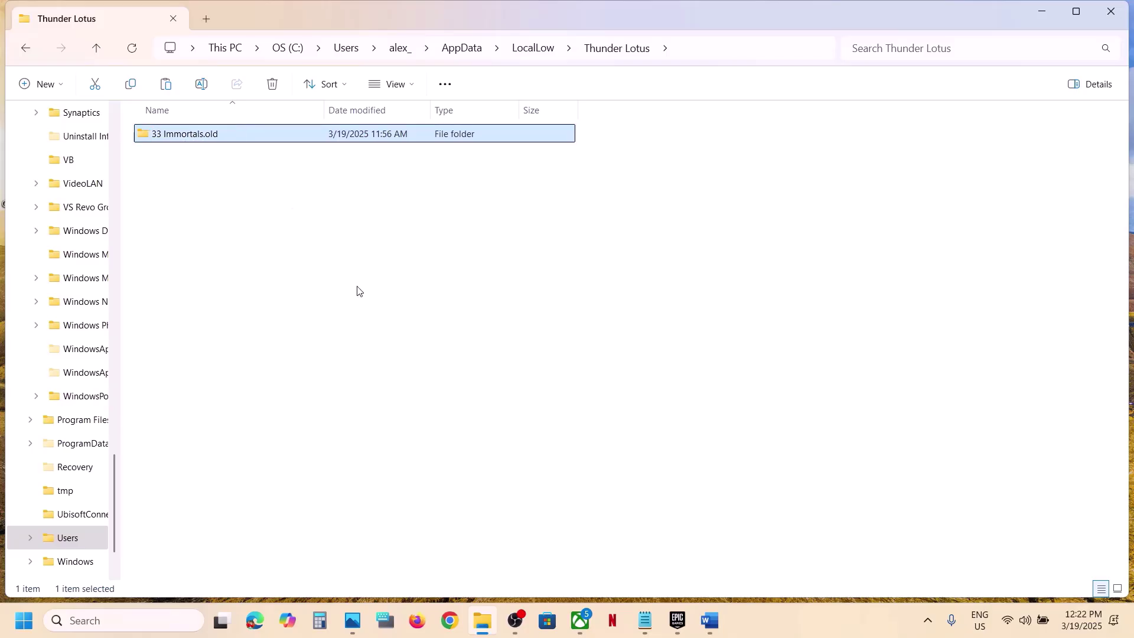
Switch to the Word notes and highlight the Step 5 instruction on performing a clean installation of the graphics driver
click(678, 620)
click(709, 621)
scroll(449, 438, down, 5)
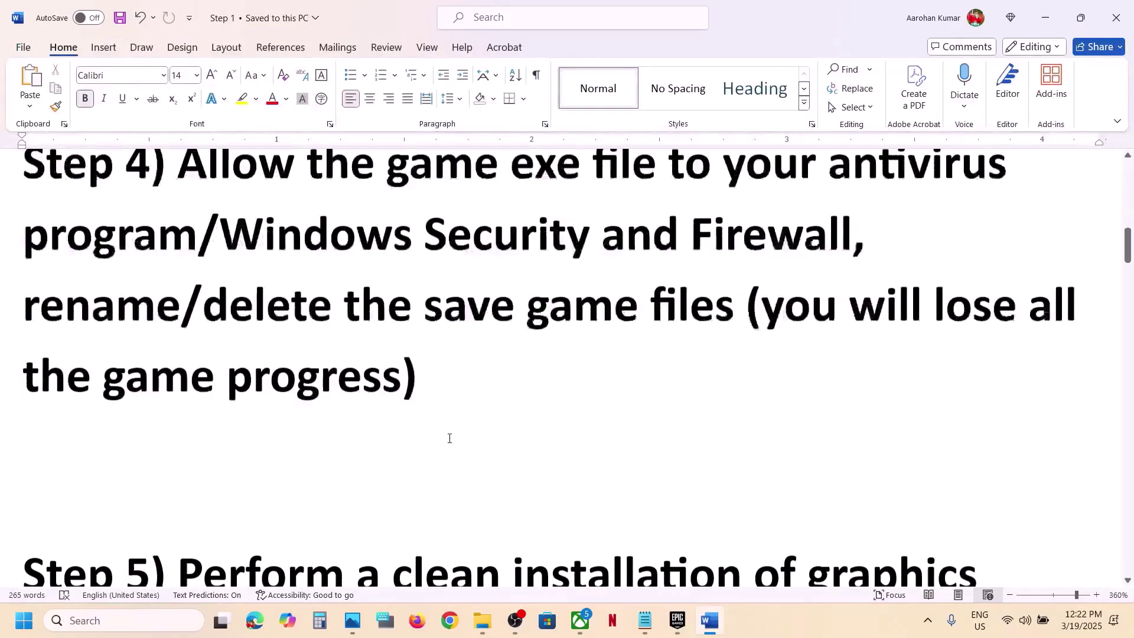
scroll(283, 398, down, 3)
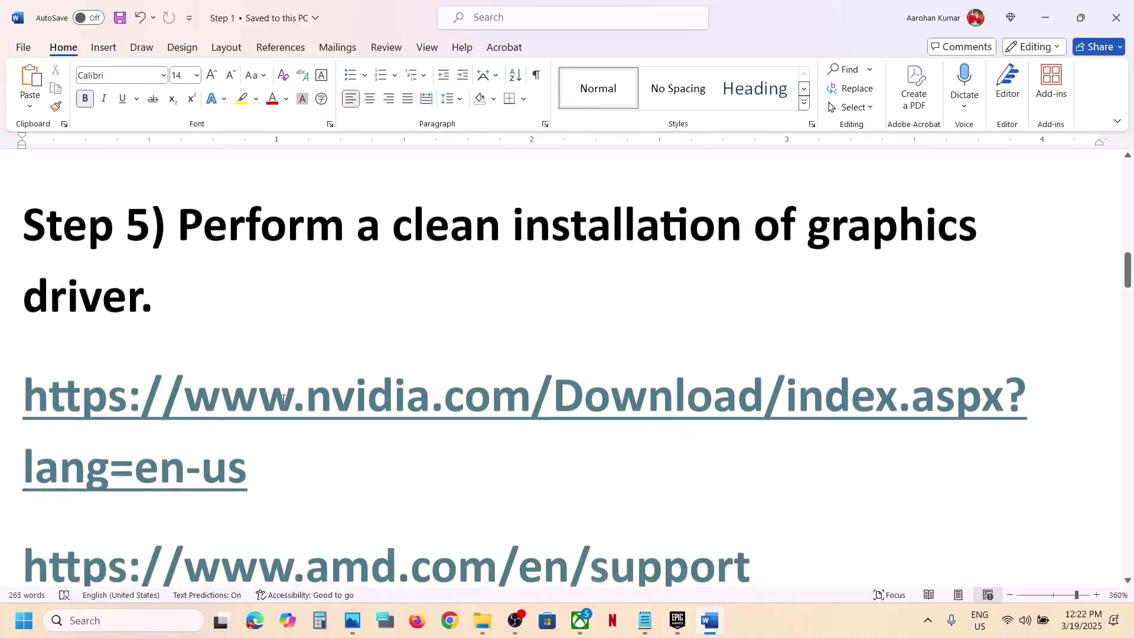
drag(179, 218, 380, 270)
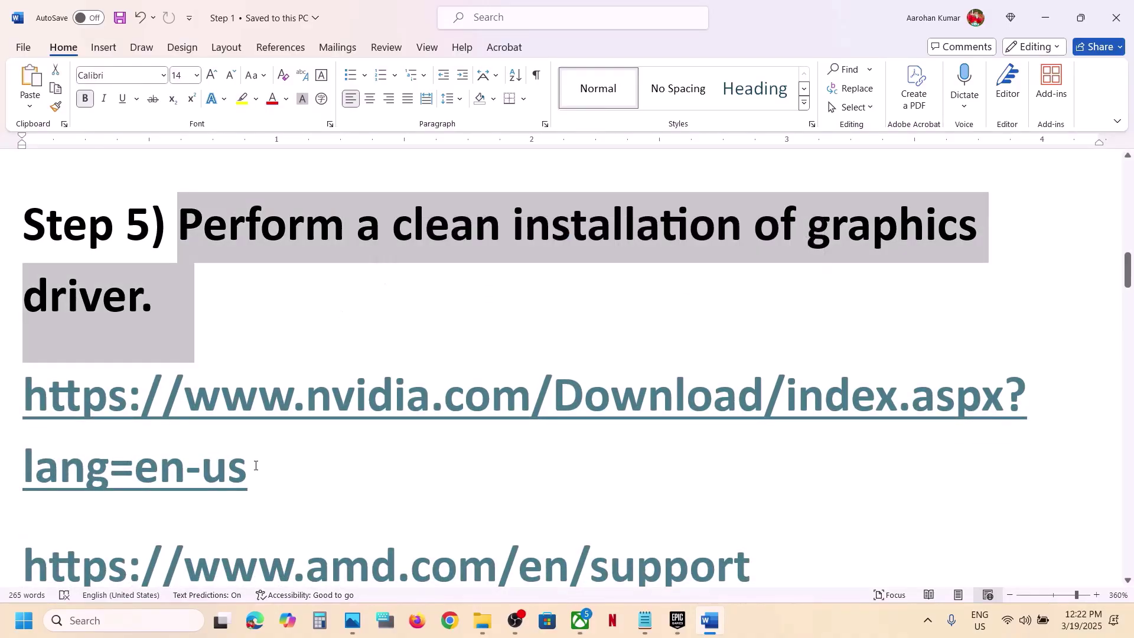
Highlight the NVIDIA and AMD driver download links listed under Step 5
triple_click(88, 413)
scroll(88, 414, down, 2)
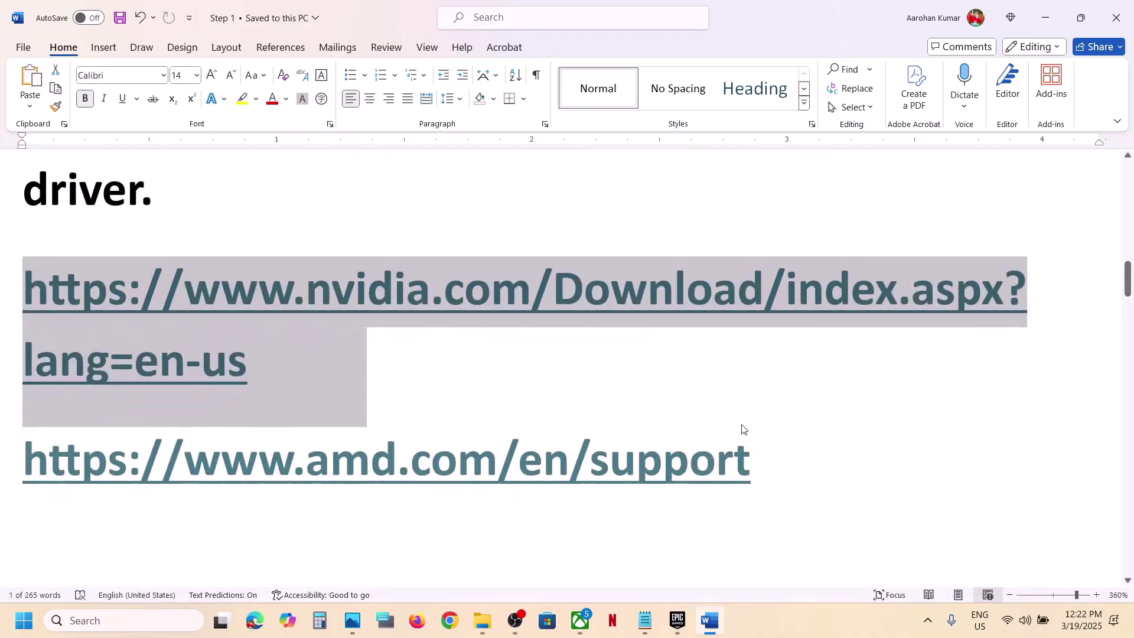
drag(752, 459, 199, 493)
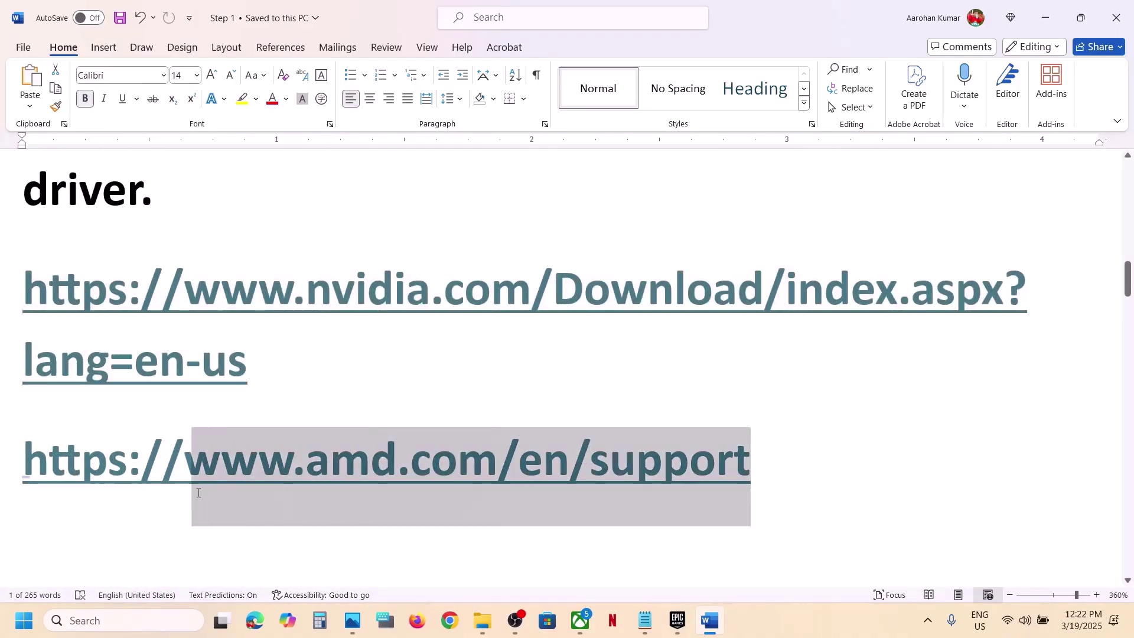
triple_click(218, 343)
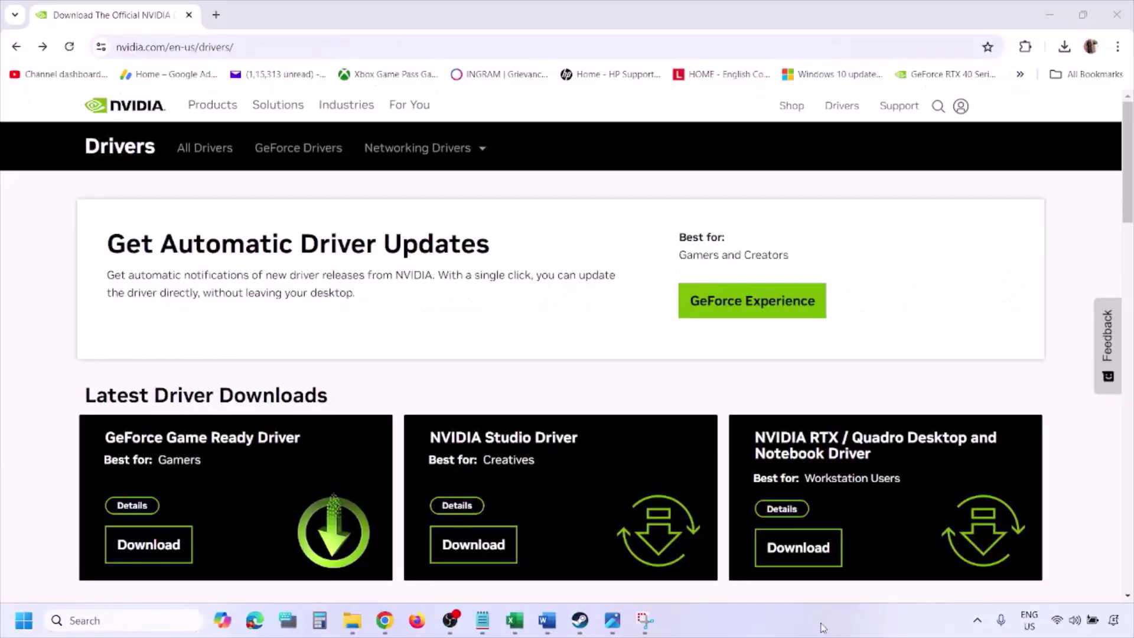
On the NVIDIA drivers page in Chrome, choose Windows 11 and search for GeForce RTX 3050 Laptop GPU drivers in US English
scroll(263, 360, down, 8)
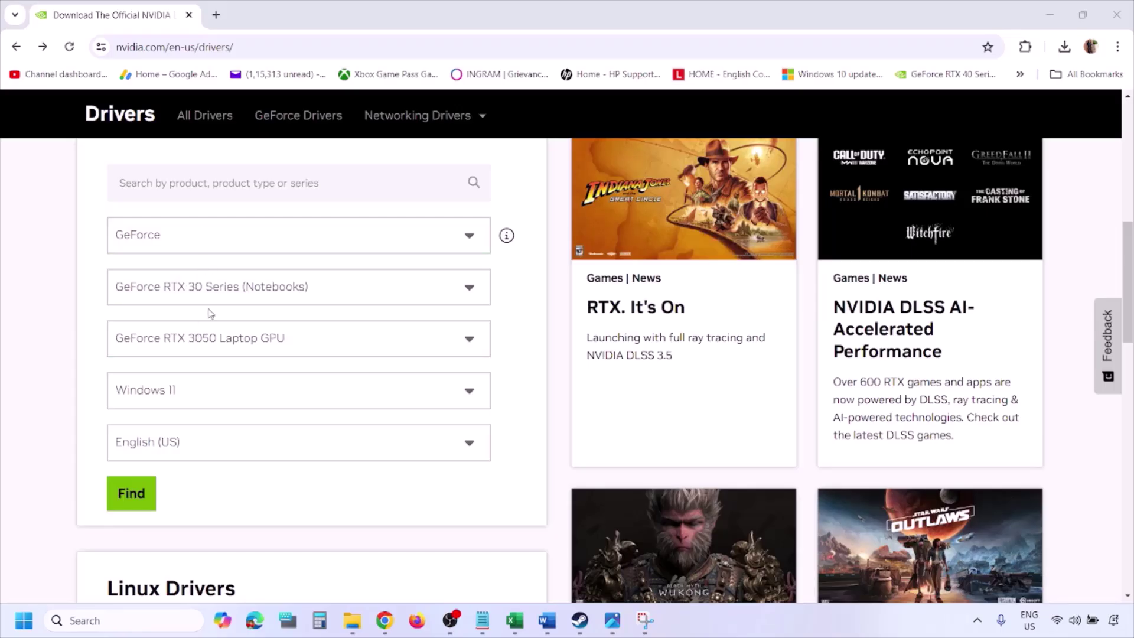
click(188, 395)
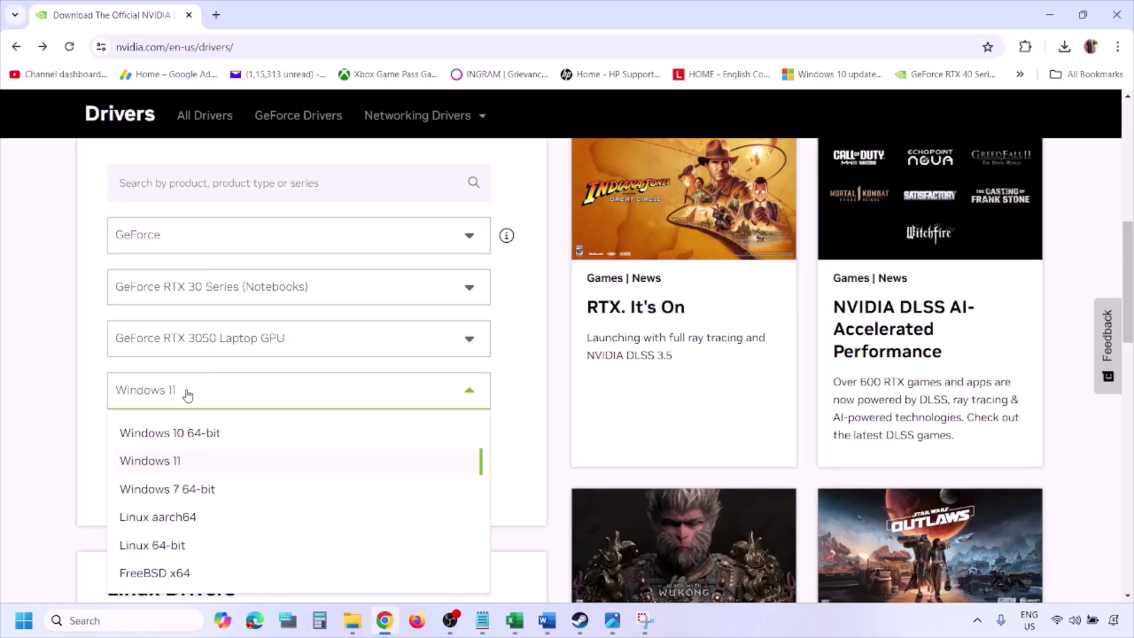
click(166, 466)
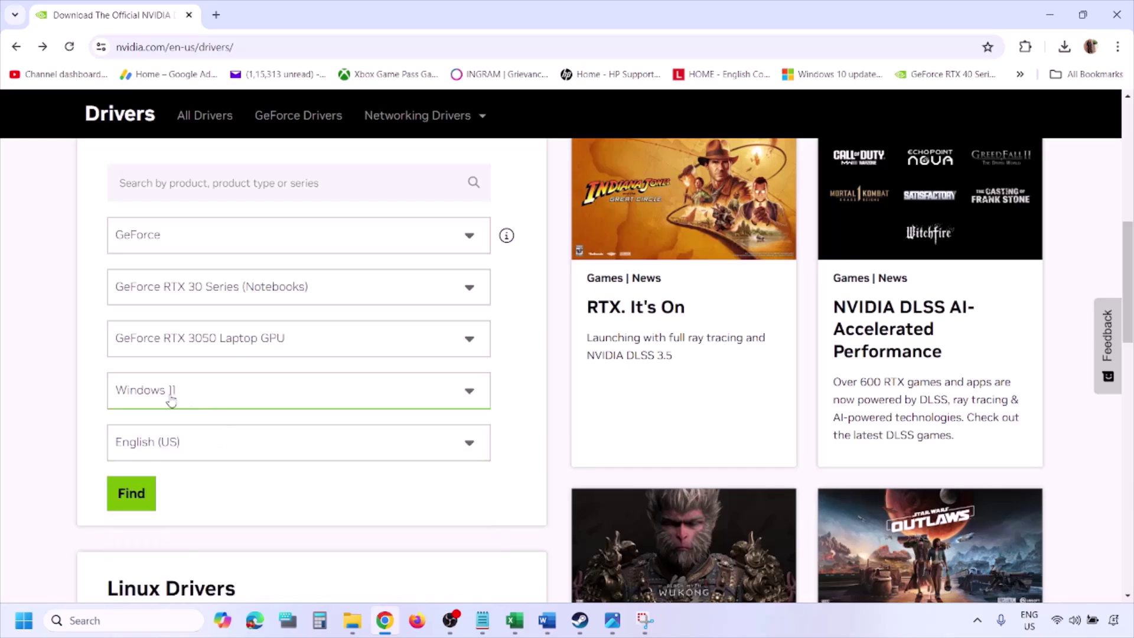
click(132, 495)
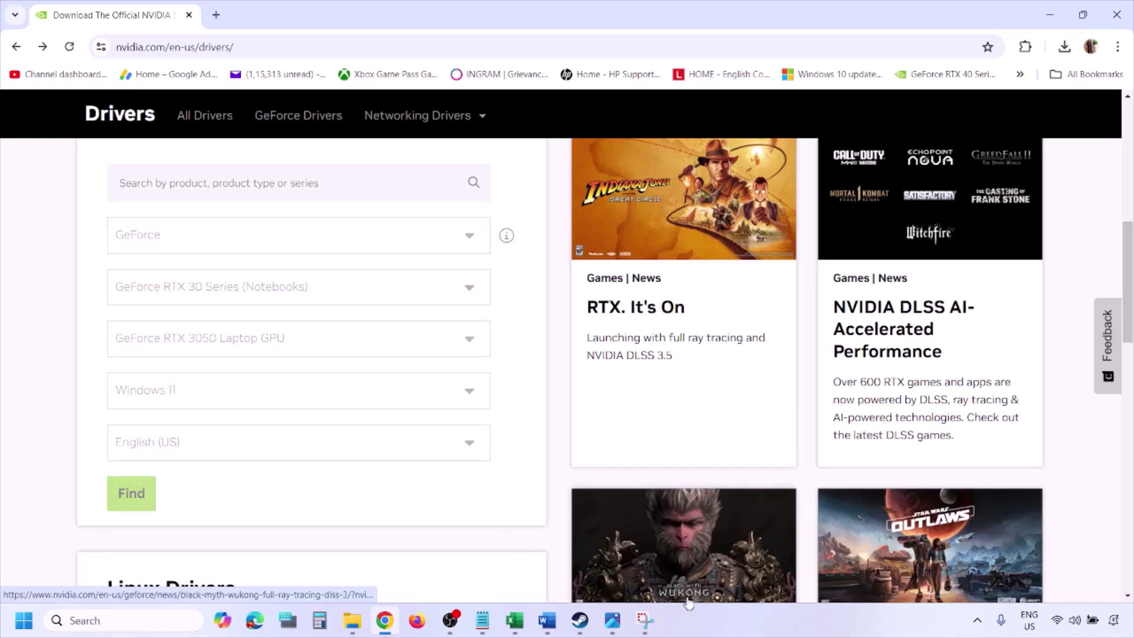
Switch to Photos and review screenshots 1.png to 5.png, covering the Game Ready Driver download through the custom clean installation options
click(613, 621)
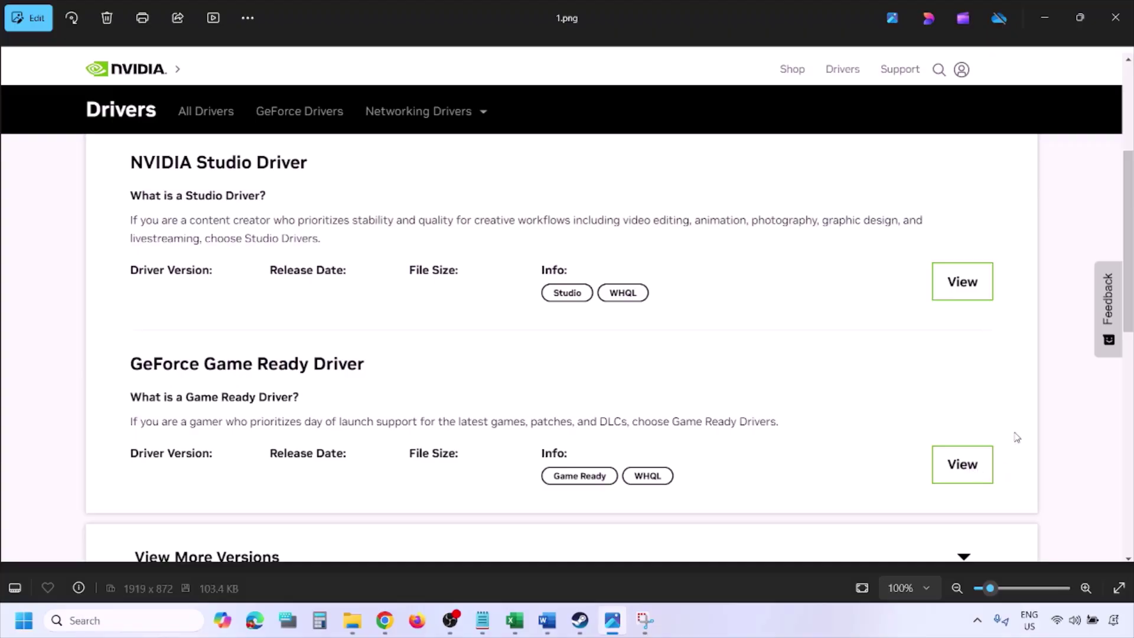
key(Right)
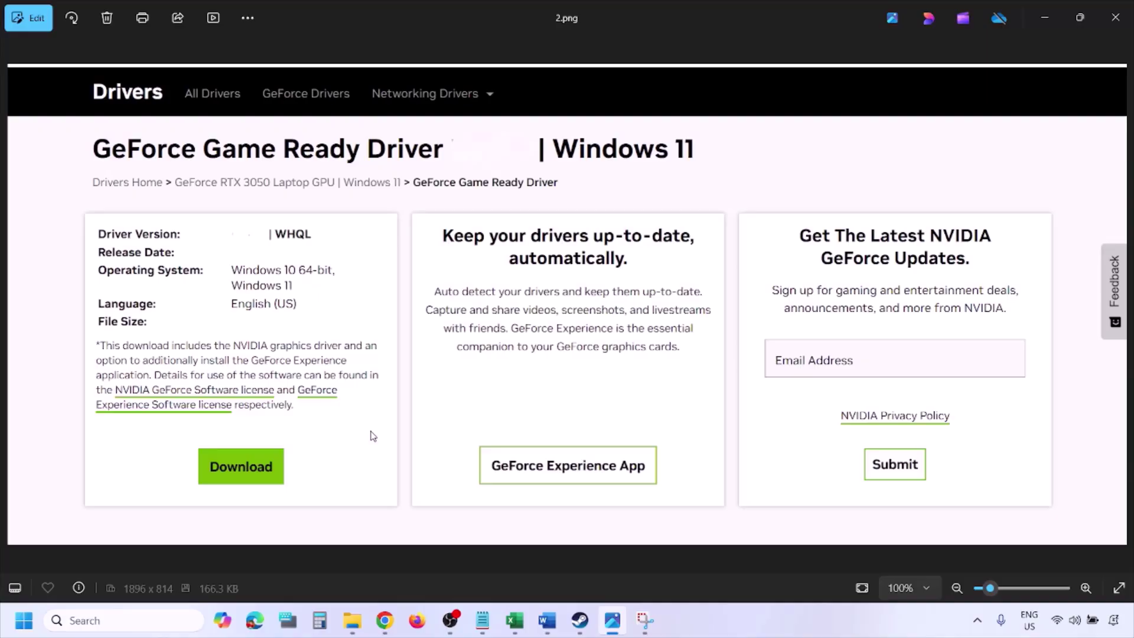
key(Right)
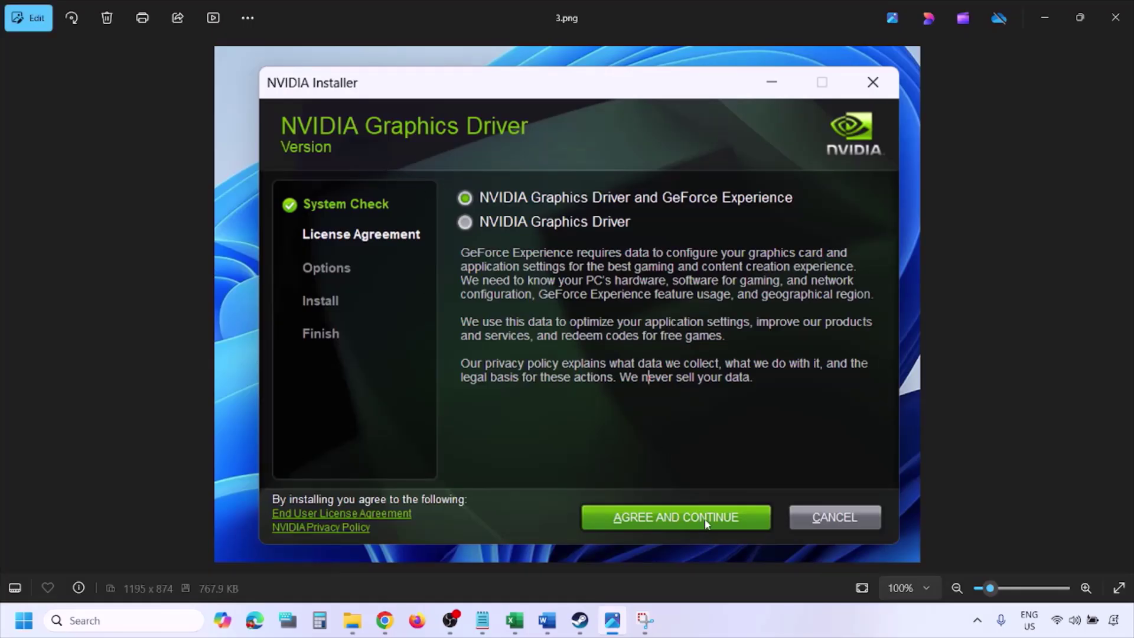
key(Right)
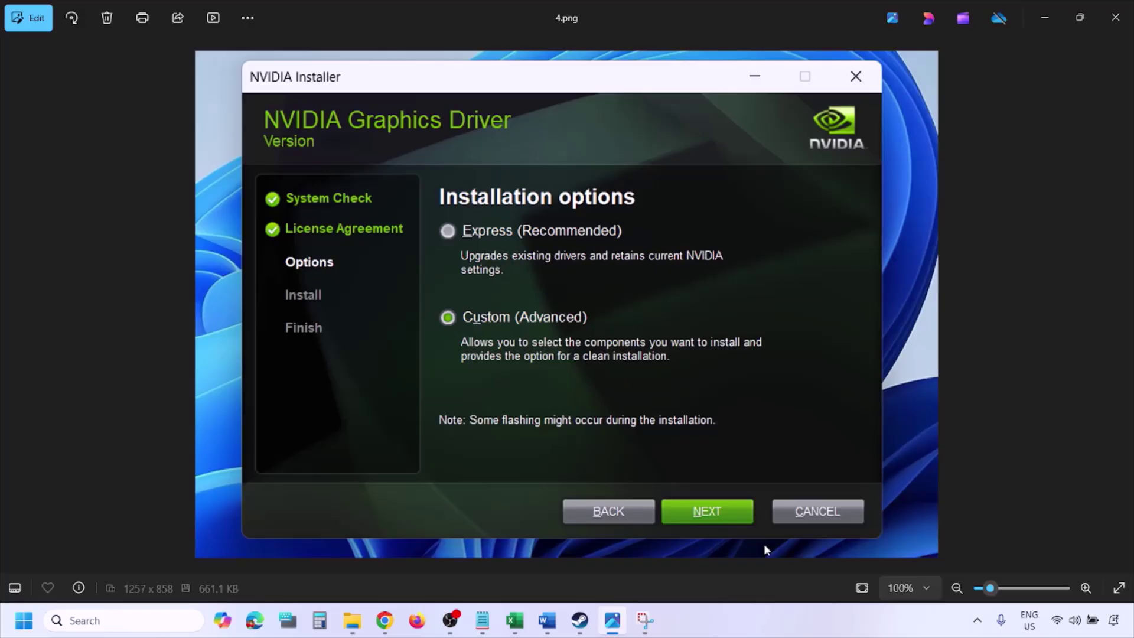
key(Right)
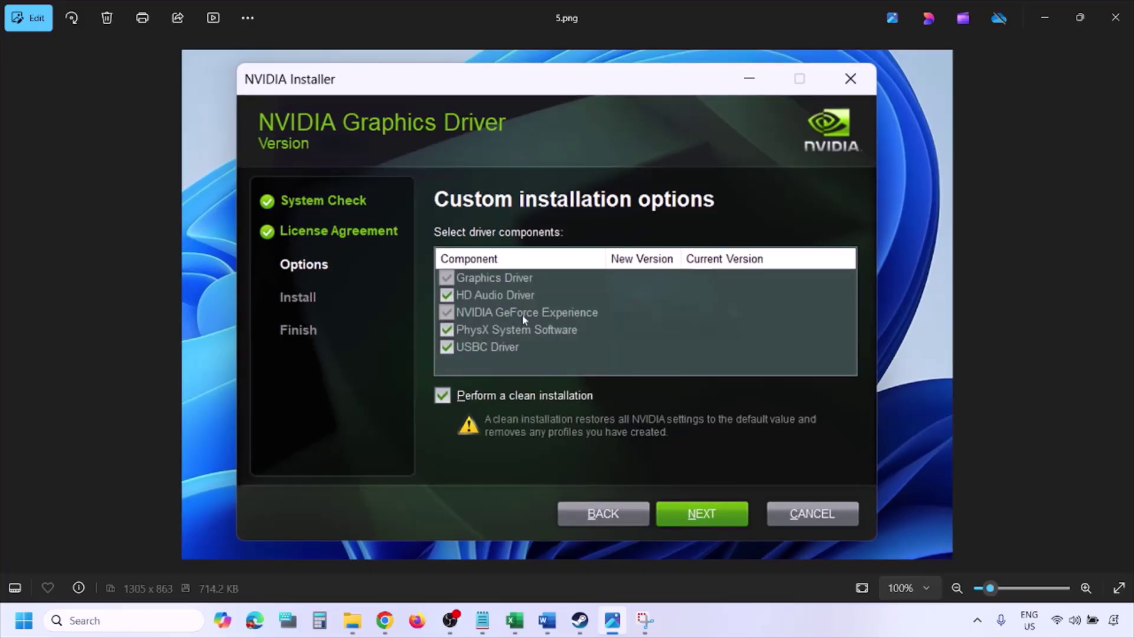